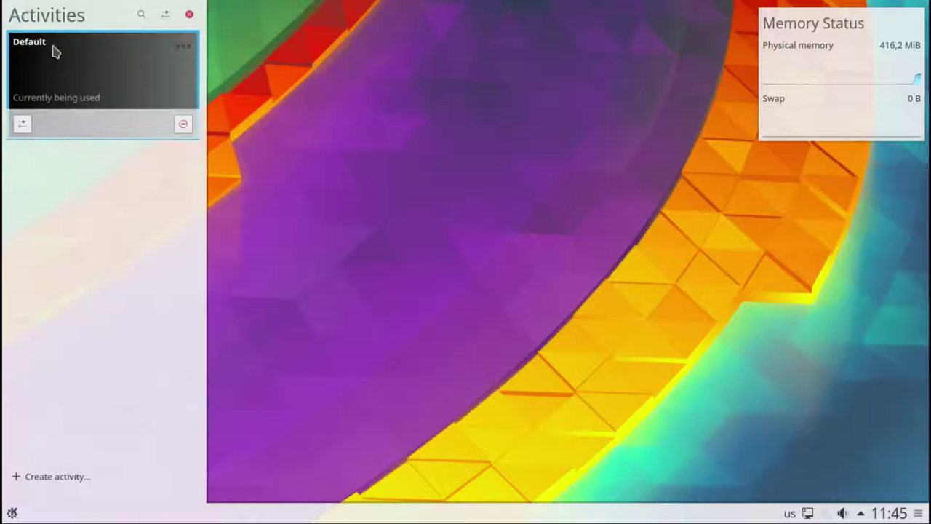
Open the activities configuration, review its Switching and Privacy settings, and close it
click(167, 17)
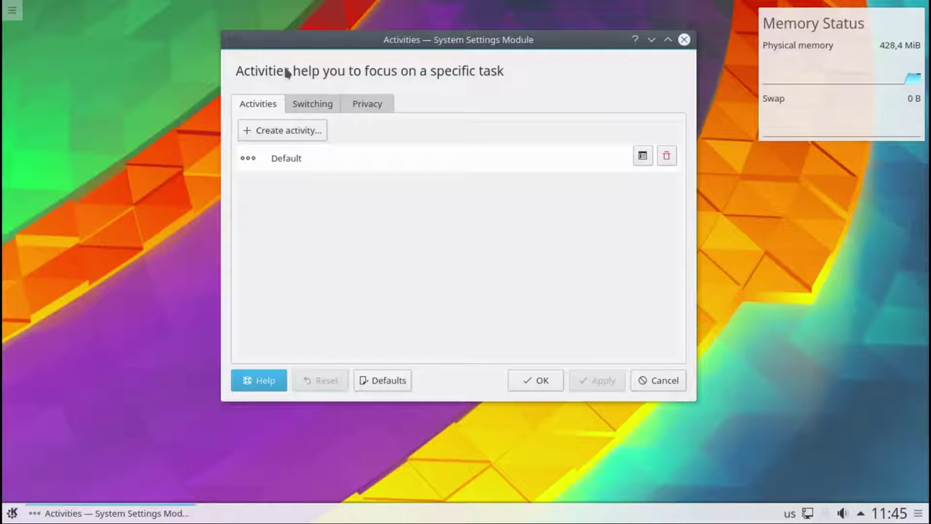
click(313, 103)
click(362, 104)
click(685, 40)
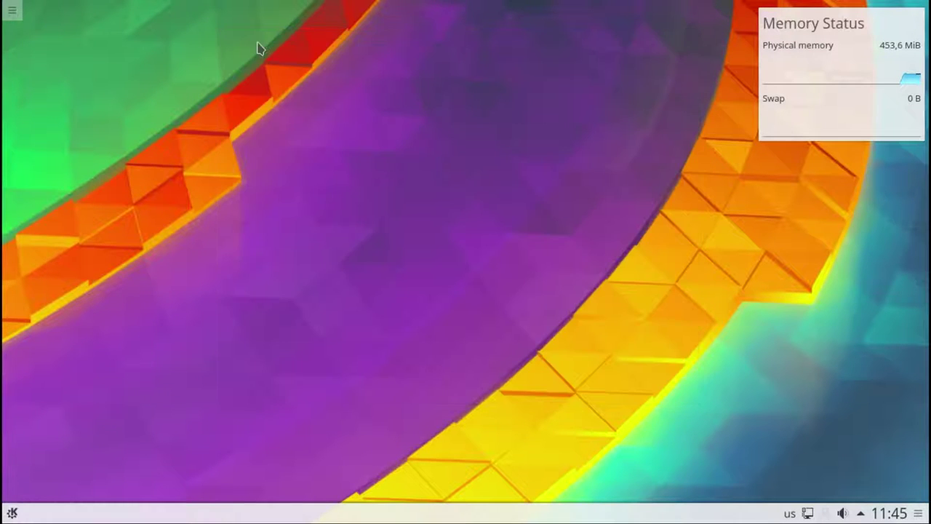
Lock the desktop widgets and unlock them again
click(12, 10)
click(26, 96)
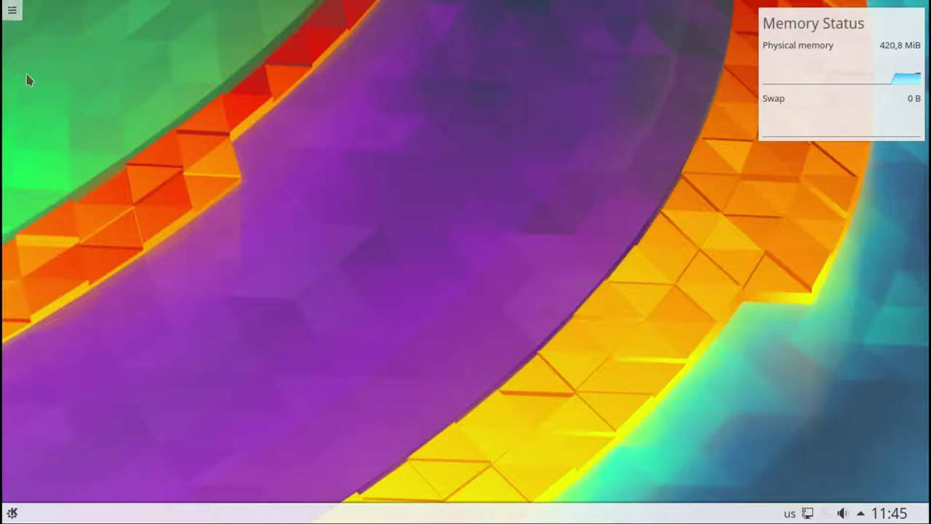
click(12, 10)
click(27, 75)
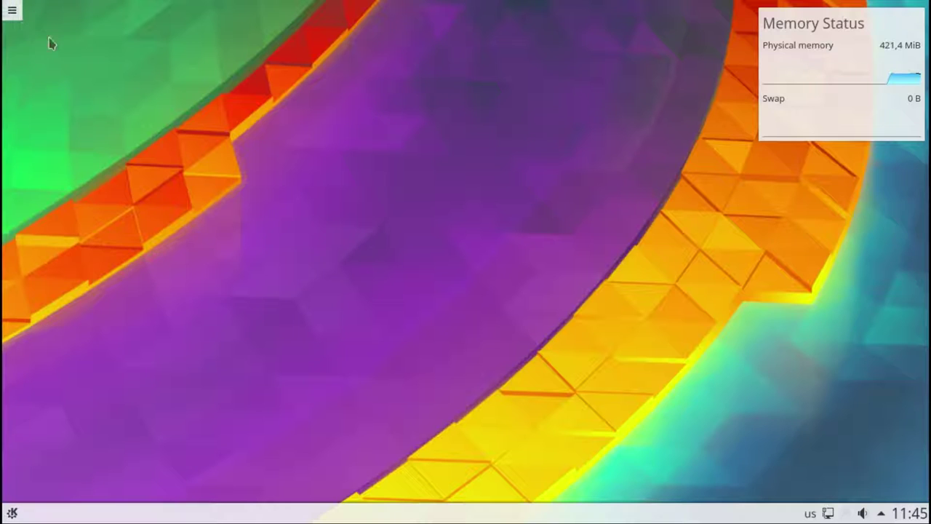
click(9, 7)
Open the desktop settings at full size and examine the layout, wallpaper type and positioning options
click(12, 10)
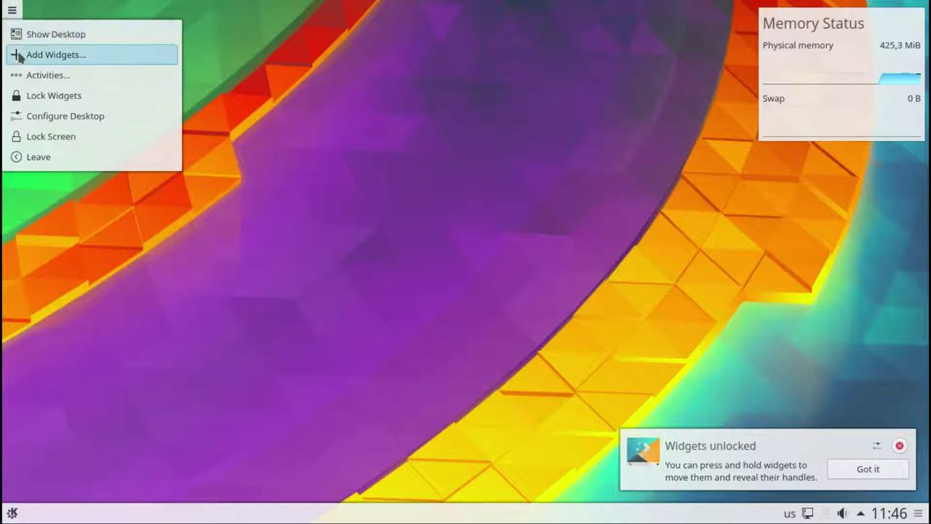
click(32, 120)
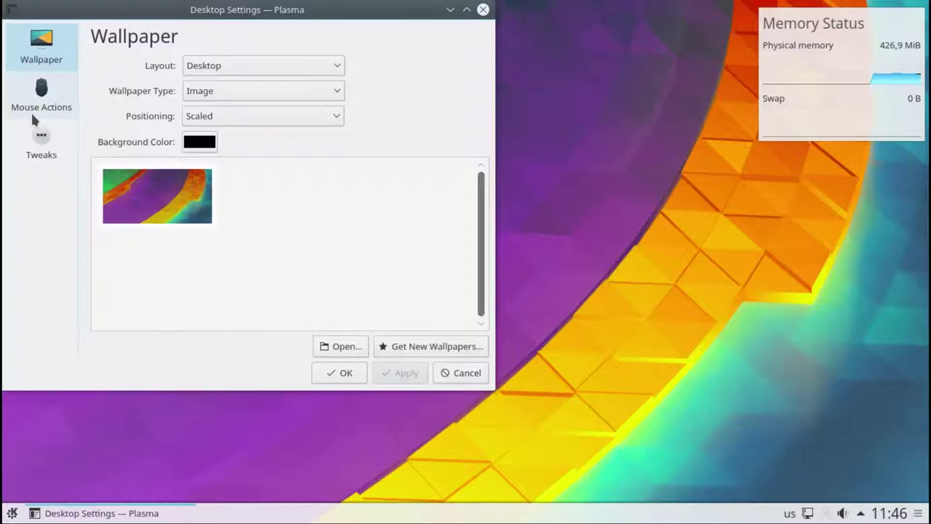
click(466, 11)
click(325, 66)
click(322, 72)
click(318, 90)
click(318, 90)
click(311, 117)
click(311, 120)
Review the Mouse Actions and Tweaks settings of the desktop and close the settings
click(48, 98)
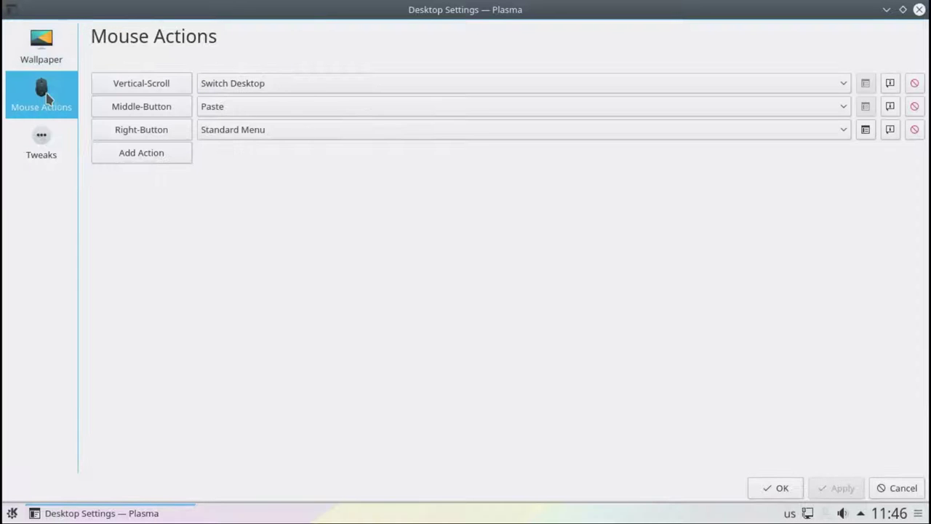
click(48, 141)
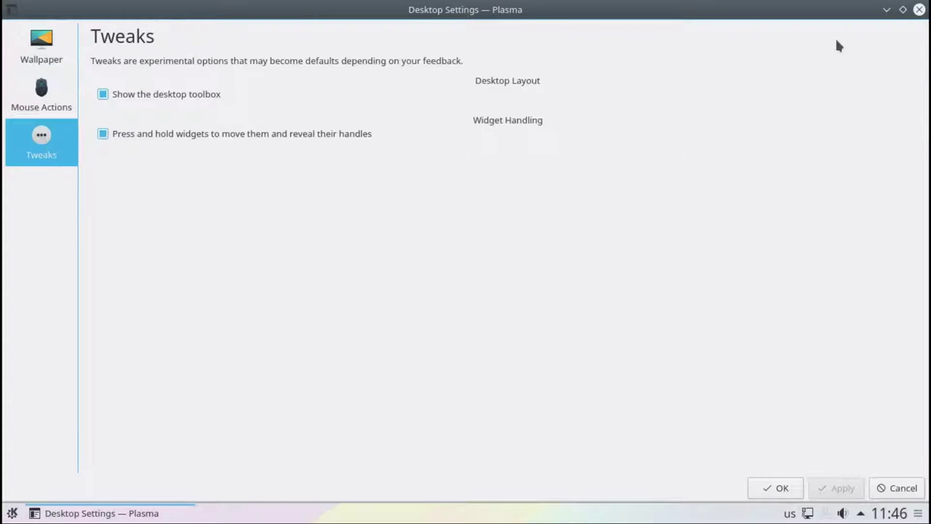
click(920, 9)
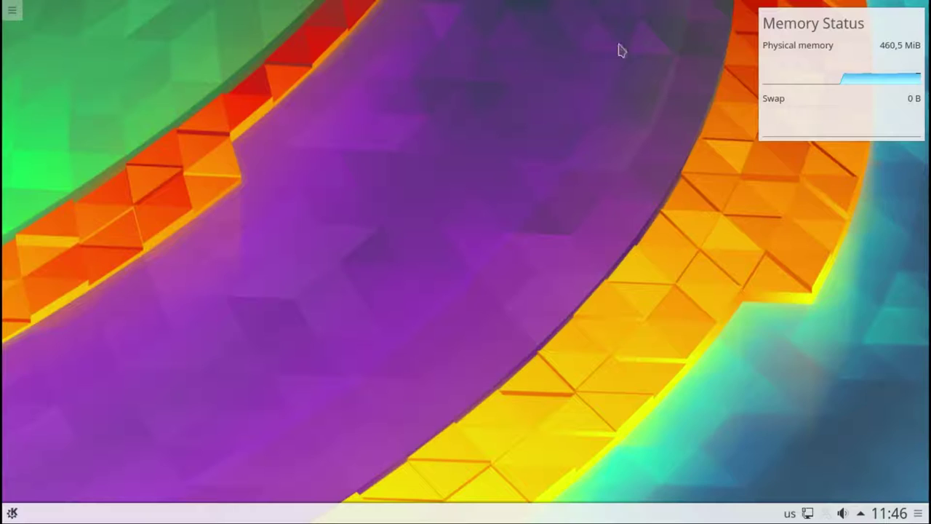
Lock the screen and unlock the session by entering the account password
click(12, 10)
click(32, 137)
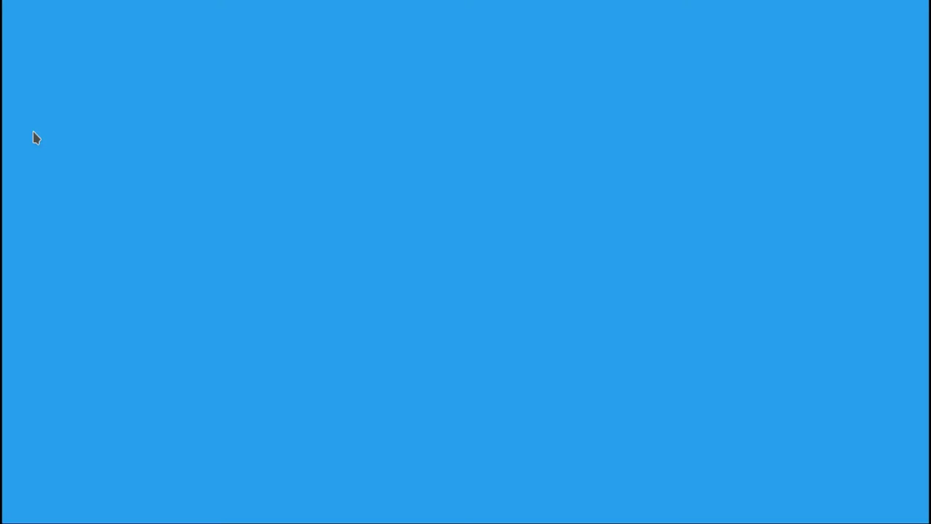
text(••)
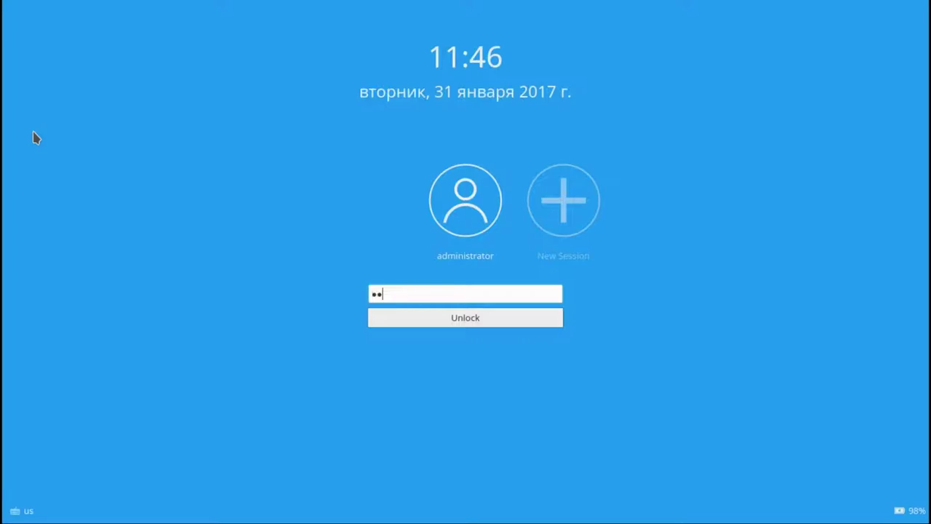
key(Return)
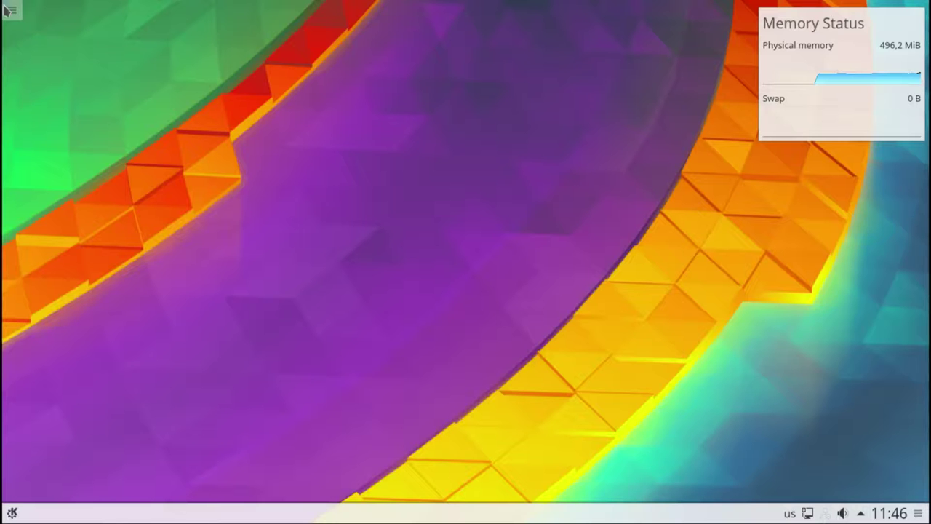
Display the options for leaving the session and return to the desktop
click(8, 10)
click(41, 156)
click(461, 398)
Search for "fire" with Run Command and launch Firefox
right_click(458, 251)
click(472, 254)
text(fir)
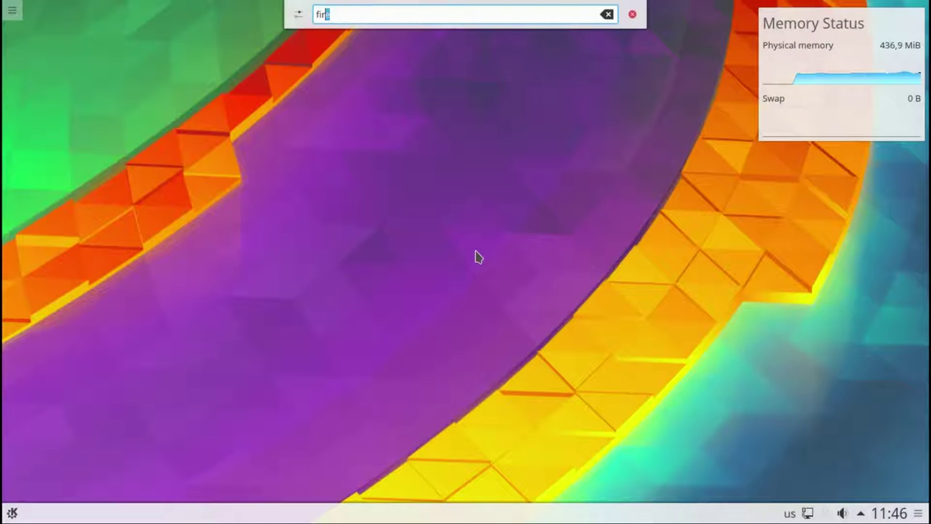
text(e)
click(456, 39)
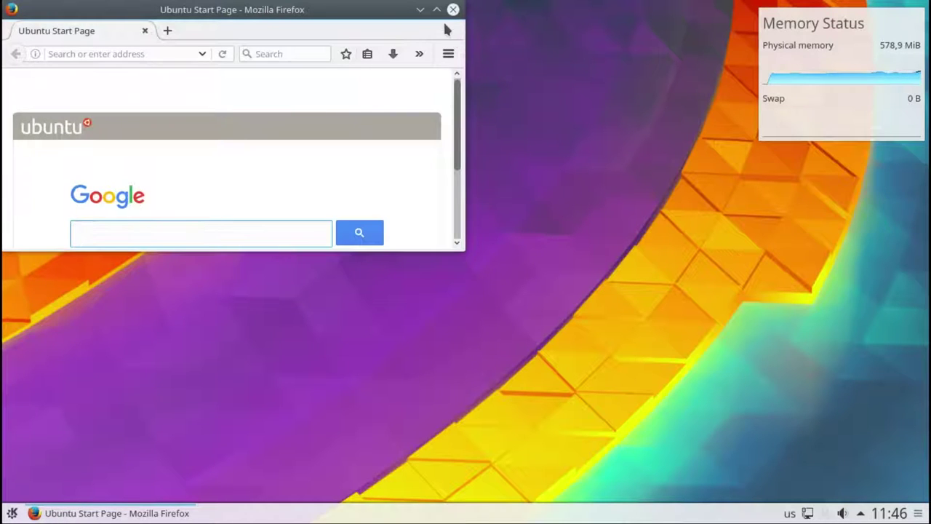
Try tiling the Firefox window at different screen edges, including the right half, and maximize it
click(435, 16)
drag(457, 10, 0, 248)
drag(167, 10, 910, 277)
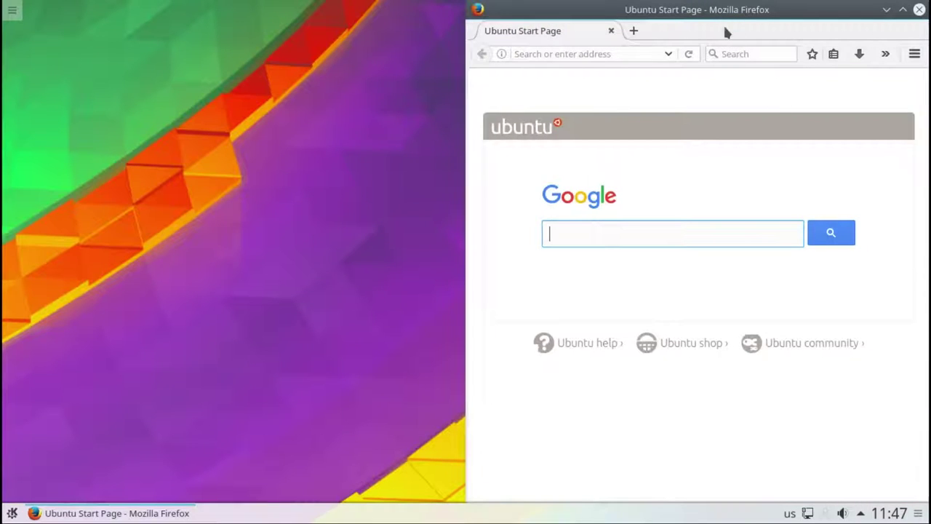
mouse_move(714, 9)
mouse_down()
mouse_move(910, 3)
mouse_move(641, 2)
mouse_move(728, 16)
mouse_up()
drag(909, 11, 616, 3)
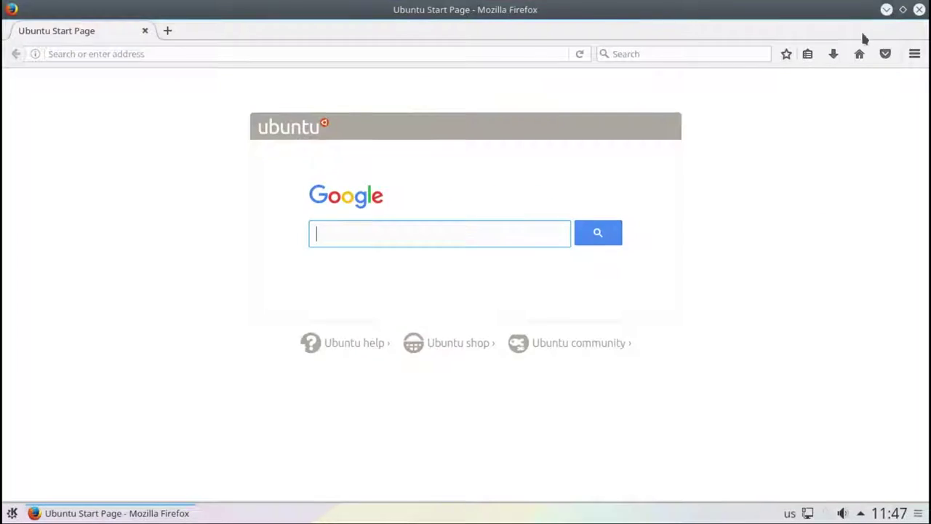
Minimize the Firefox window and close it from its taskbar entry
click(892, 7)
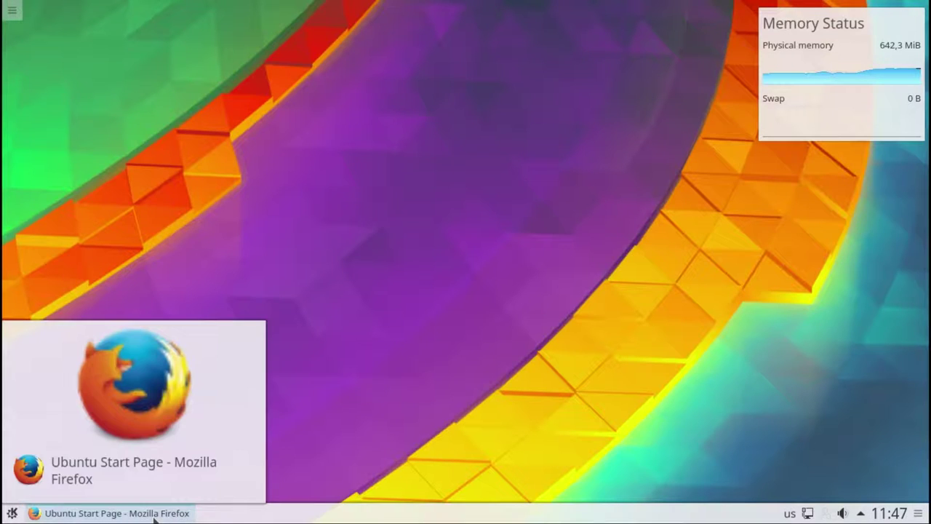
right_click(154, 518)
click(151, 493)
Open the list of available desktop widgets and close it without adding one
right_click(422, 255)
click(439, 279)
click(206, 17)
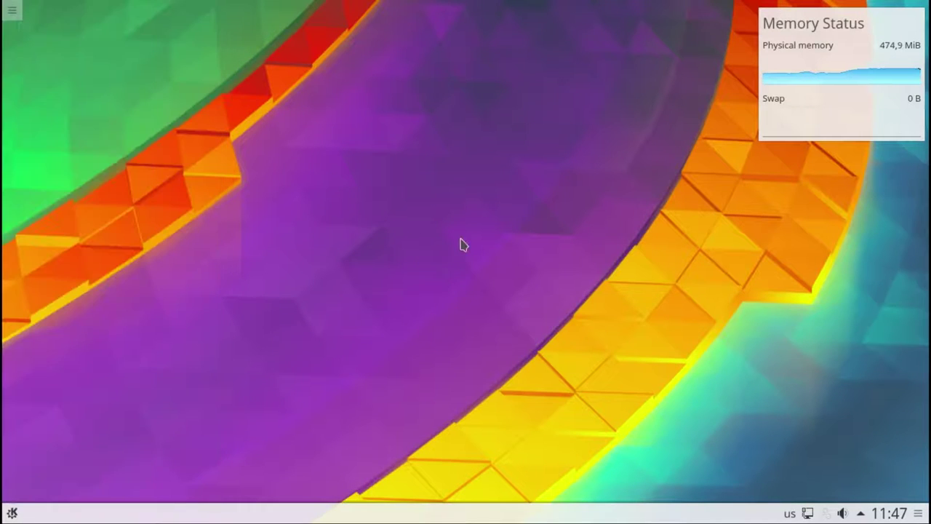
Add a default panel to the desktop
right_click(460, 244)
mouse_move(489, 286)
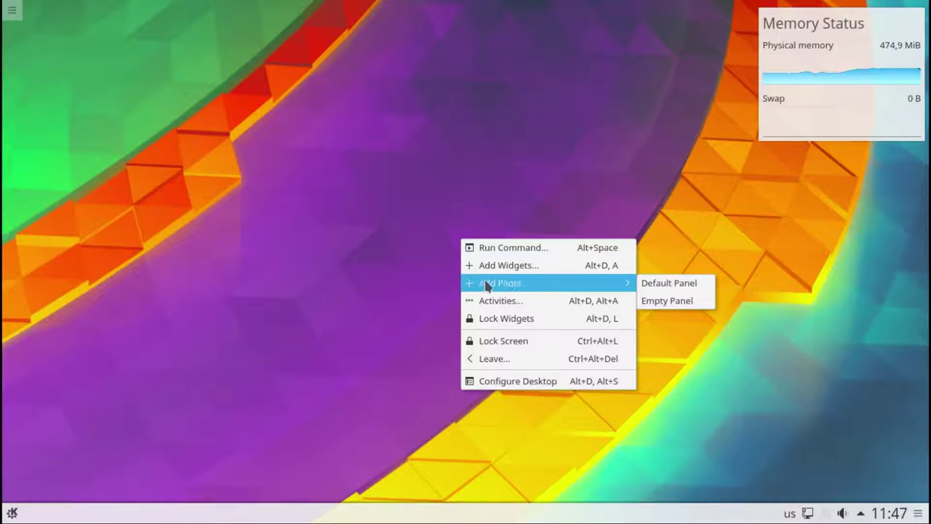
click(651, 285)
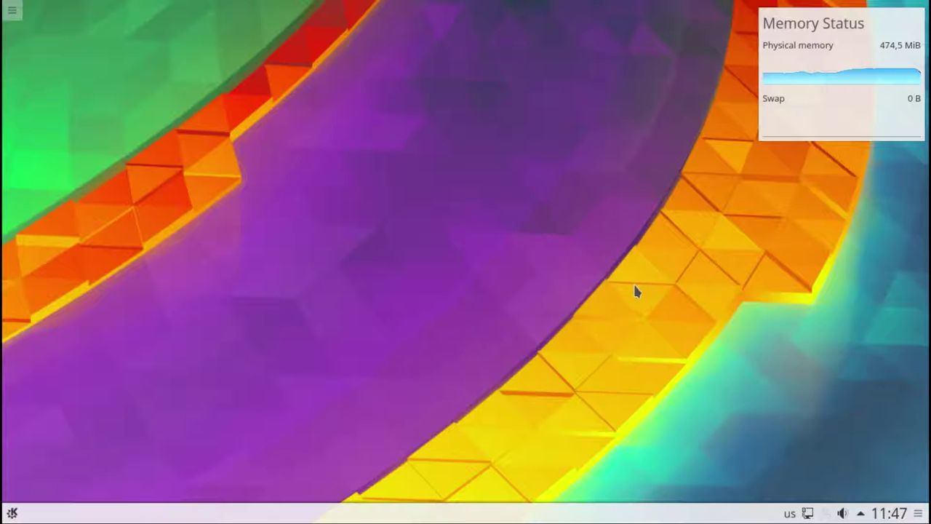
Add an empty panel to the desktop and remove it through its panel settings
right_click(524, 262)
mouse_move(551, 306)
click(730, 322)
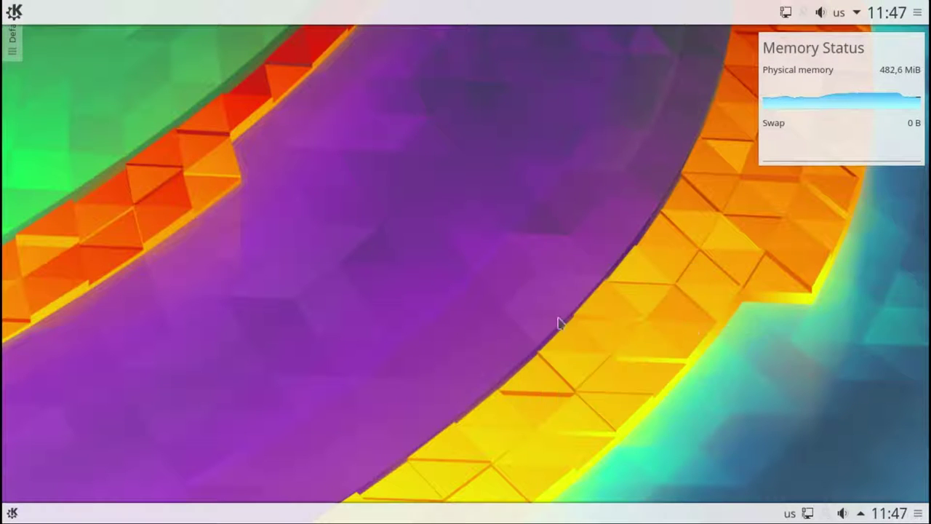
right_click(11, 286)
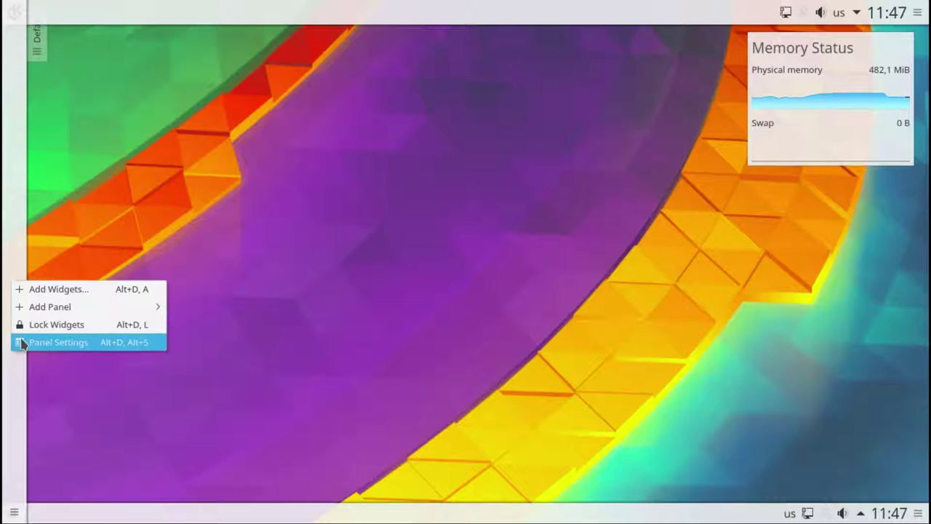
click(22, 340)
click(107, 511)
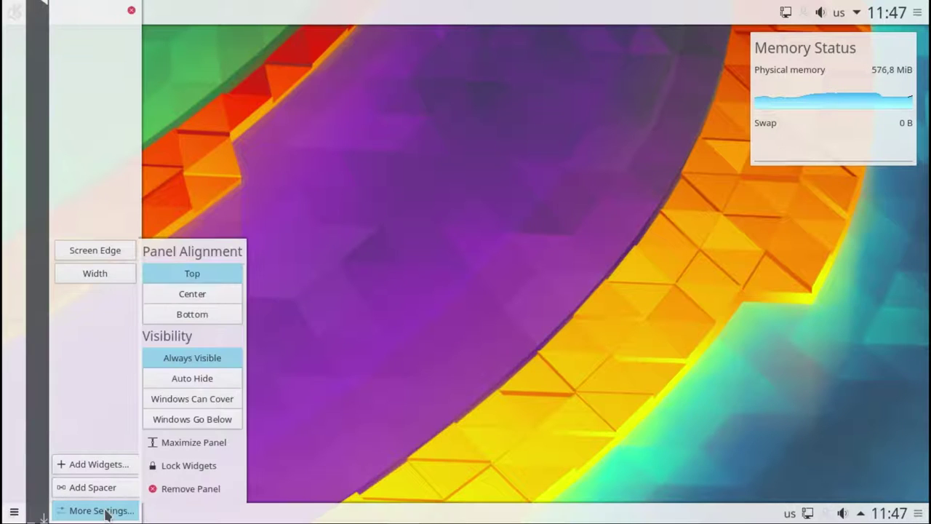
click(160, 487)
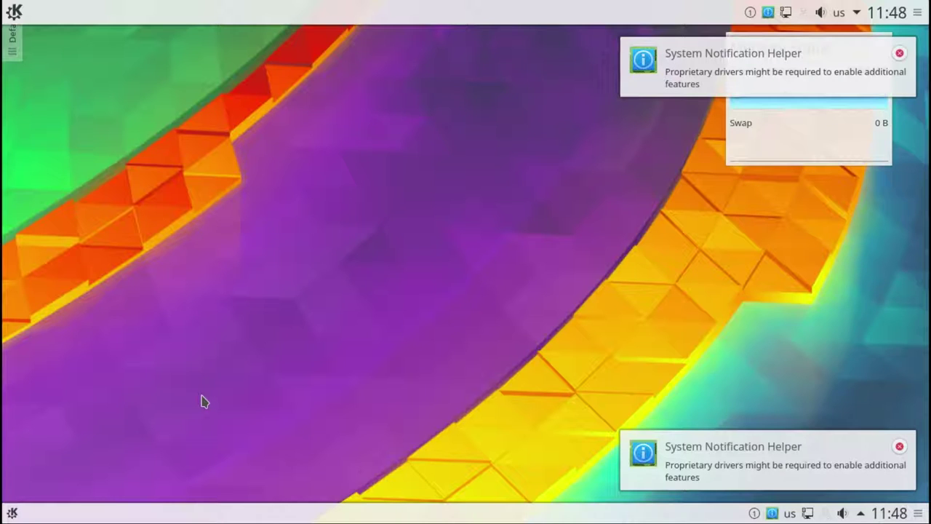
View the list of activities and close it
right_click(264, 350)
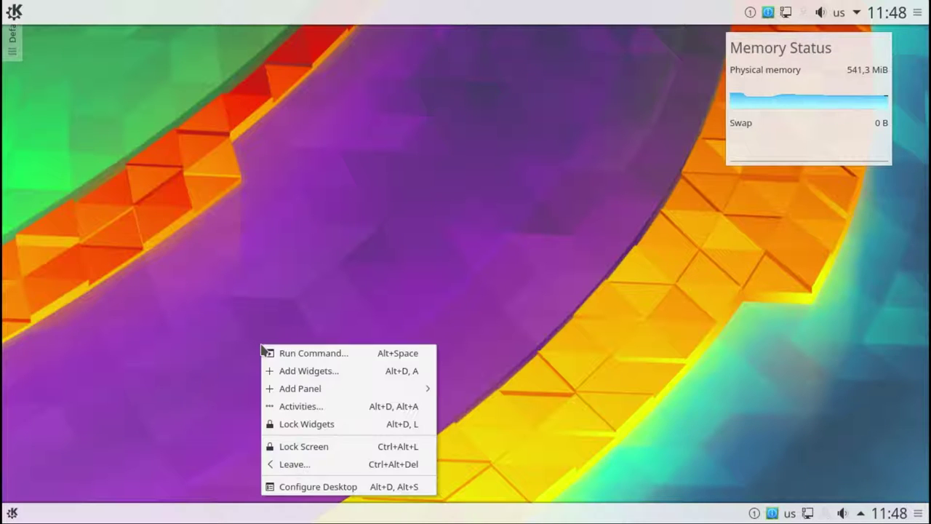
click(283, 406)
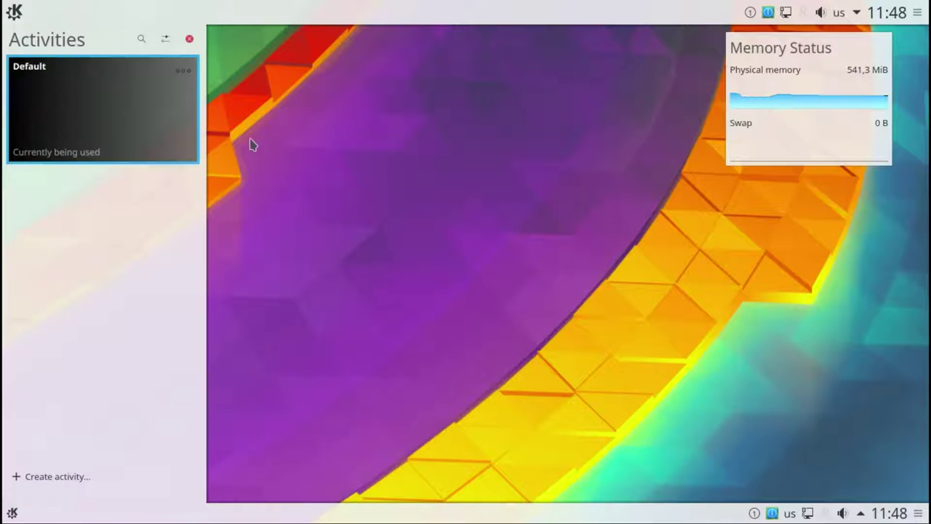
click(189, 39)
Lock the widgets from the desktop and unlock them again
right_click(327, 188)
click(360, 269)
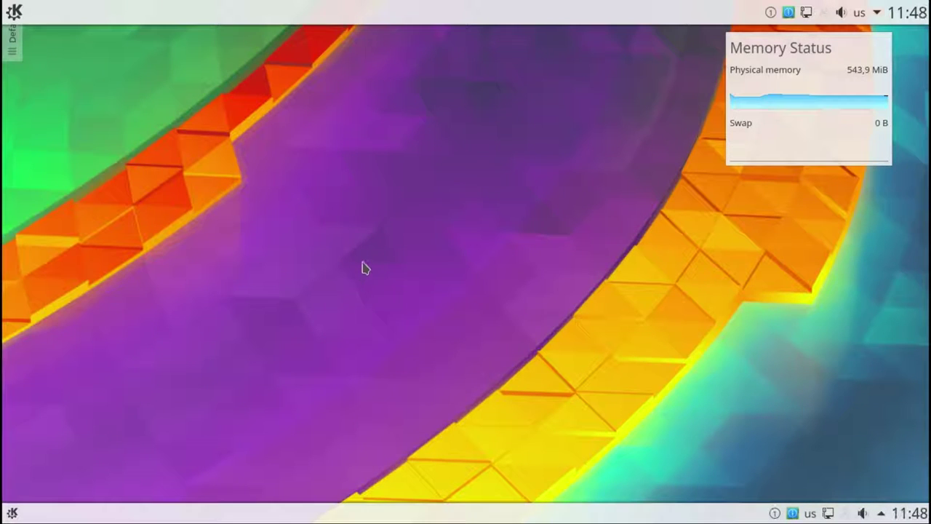
right_click(361, 257)
click(387, 303)
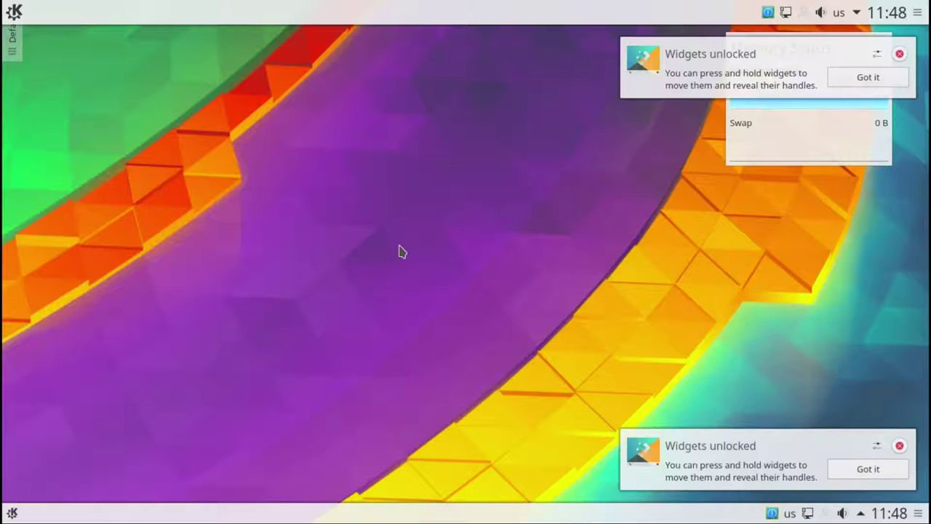
Lock the screen from the desktop and unlock it by entering the account password
right_click(401, 249)
click(447, 352)
text(•••)
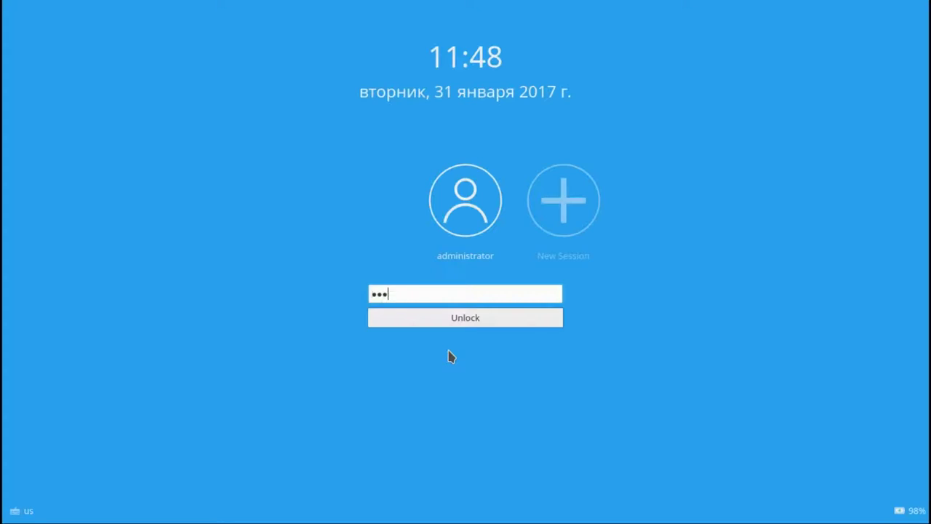
key(Return)
Bring up the suspend, reboot, shutdown and logout choices and cancel leaving
right_click(449, 356)
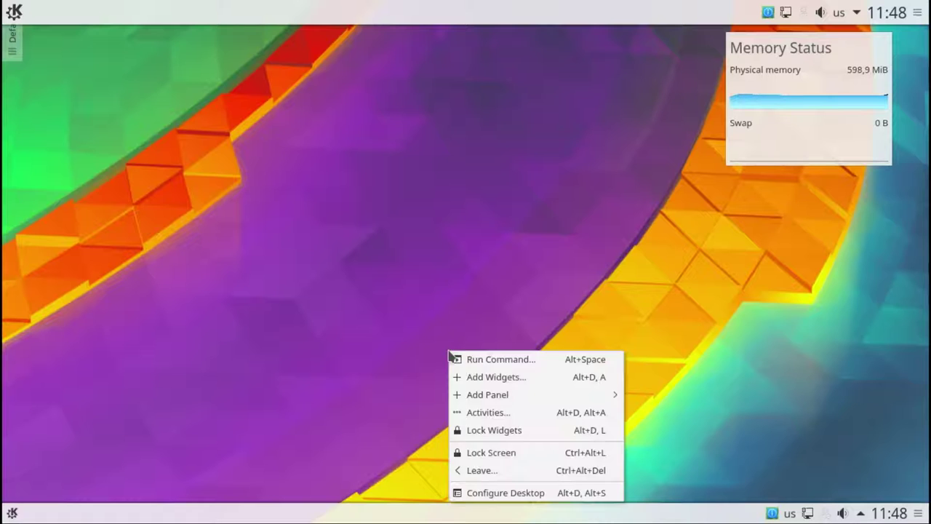
click(492, 473)
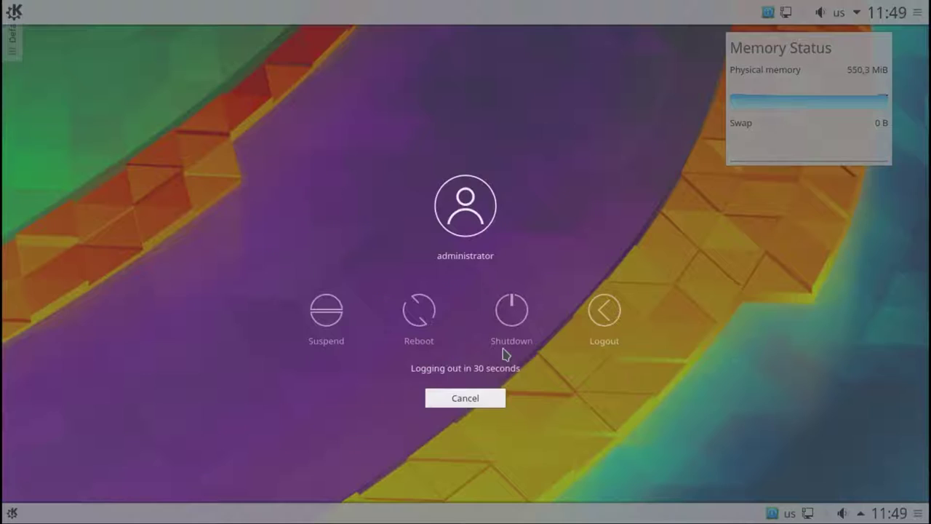
click(490, 400)
Open the desktop configuration at the wallpaper settings and close it
right_click(484, 268)
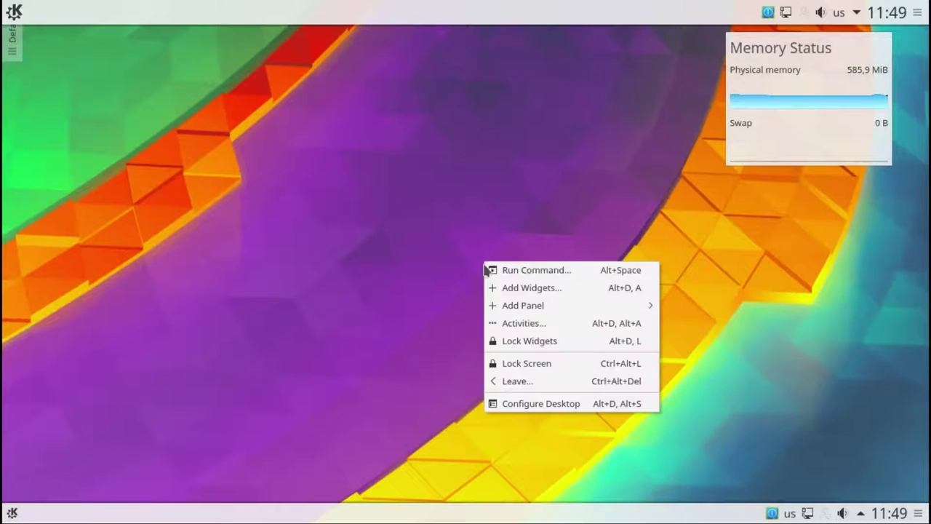
click(495, 403)
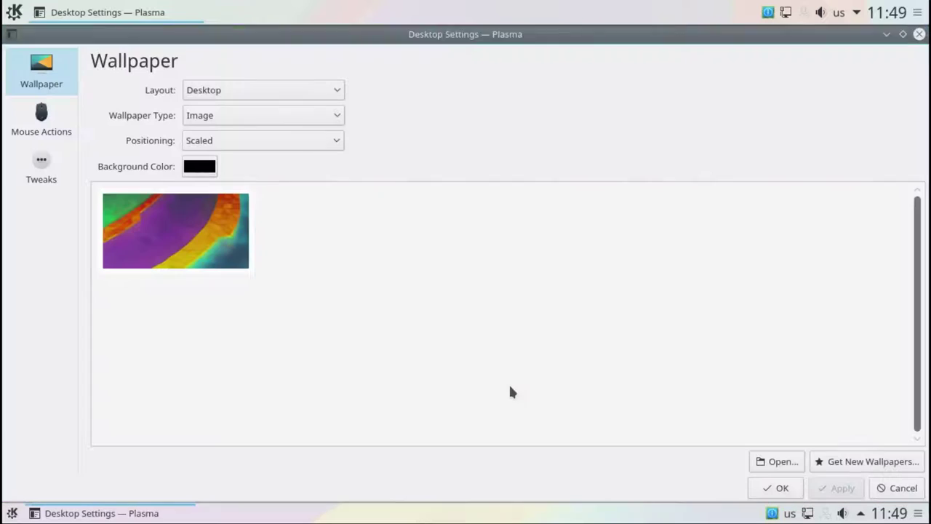
click(919, 35)
View the additional settings of the original panel along the lower screen edge and add a spacer to it
click(919, 514)
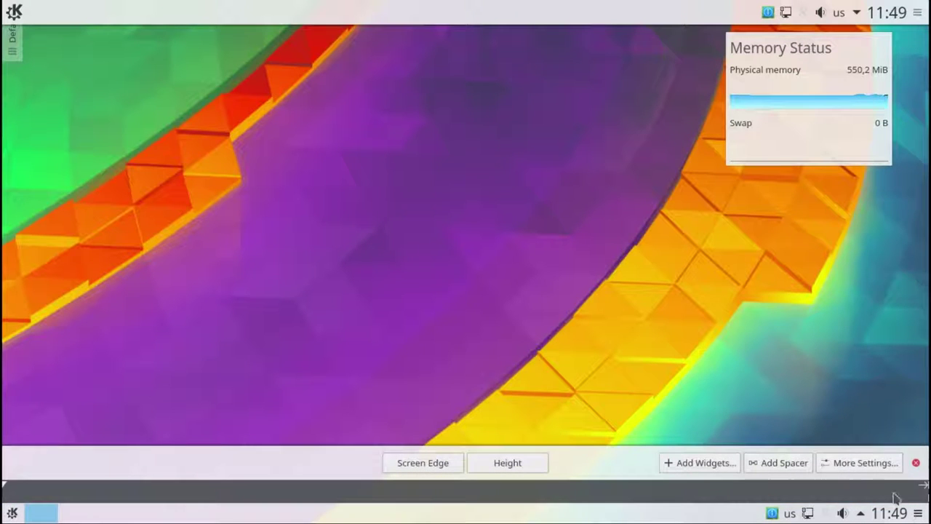
click(869, 466)
click(796, 462)
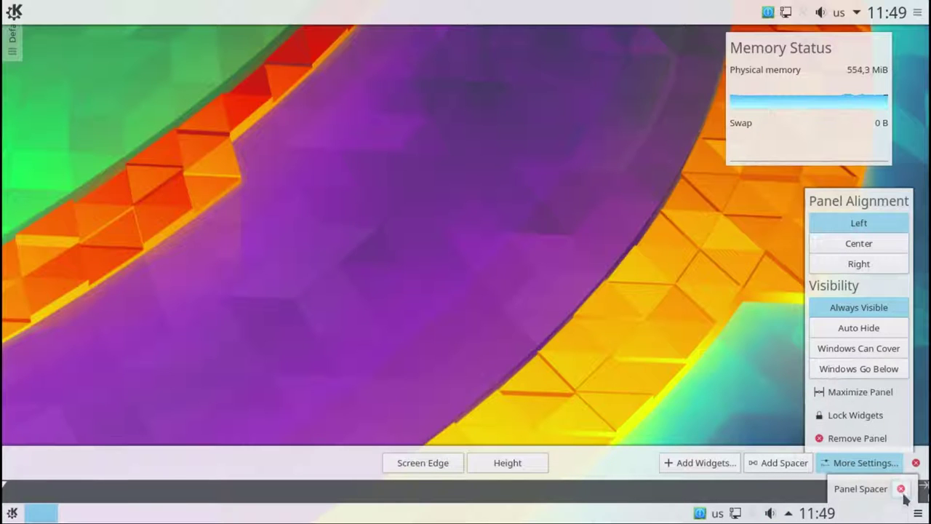
Remove the spacer from the lower panel, then bring up the widget list and close it
click(906, 506)
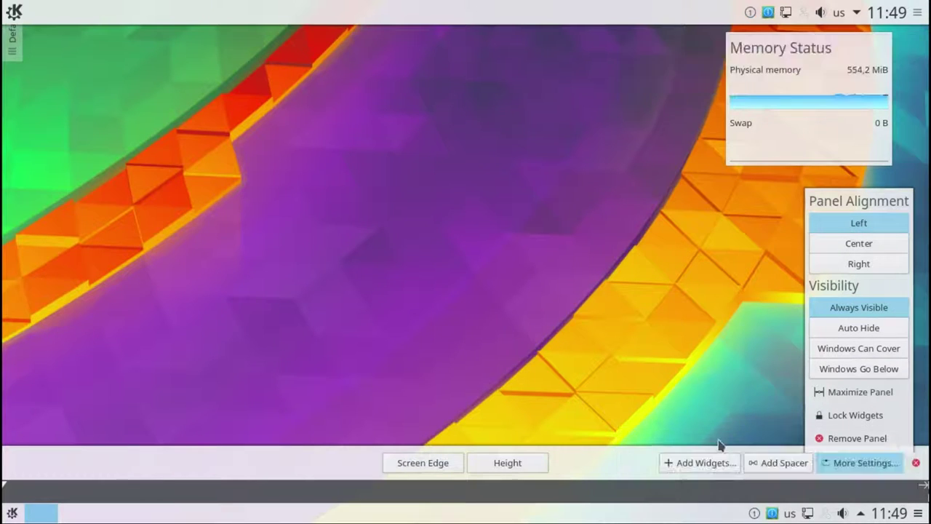
click(721, 466)
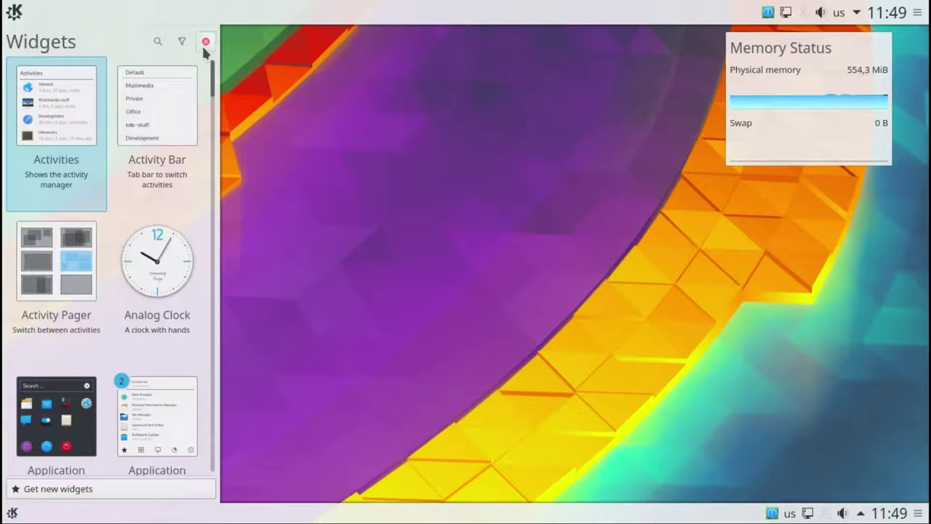
click(206, 42)
Adjust the lower panel's height, move the panel to the right and left screen edges, then return it to the lower edge
click(919, 514)
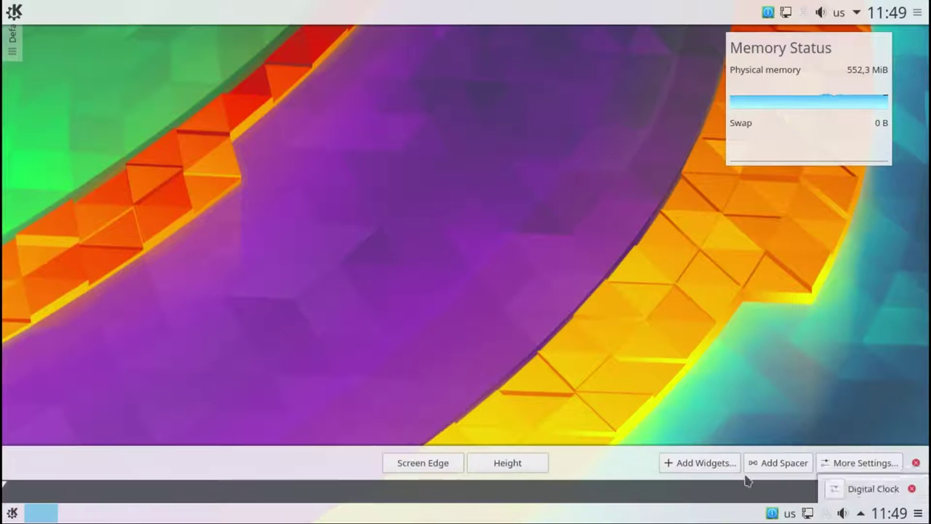
mouse_move(517, 452)
mouse_down()
mouse_move(520, 389)
mouse_move(535, 452)
mouse_up()
drag(434, 459, 927, 283)
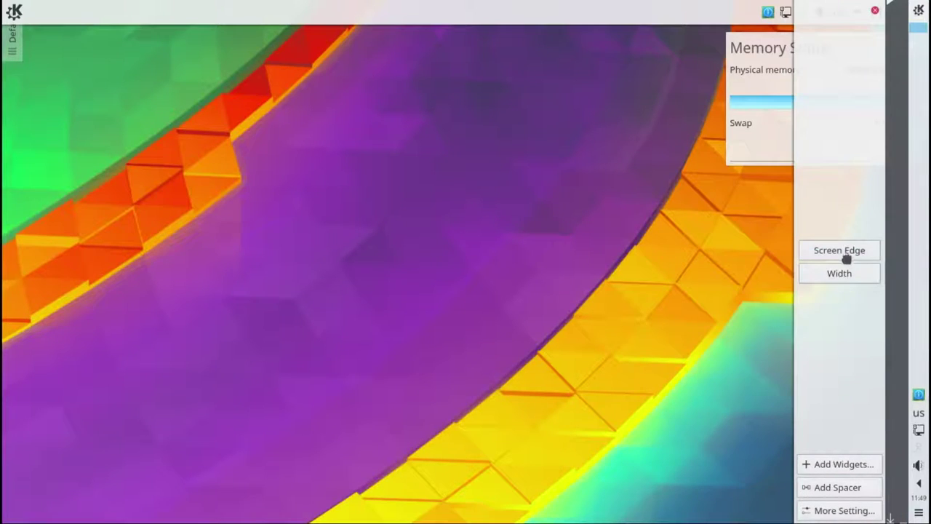
drag(841, 257, 1, 202)
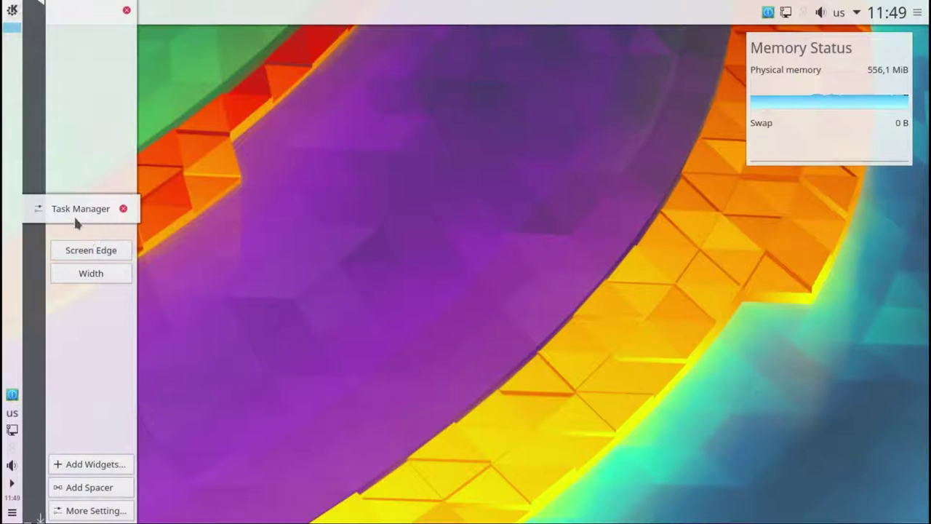
drag(90, 251, 420, 510)
click(917, 462)
View the clock's calendar and the Status & Notifications entries, including Printers and Device Notifier, and close the list
click(891, 513)
click(870, 513)
click(856, 513)
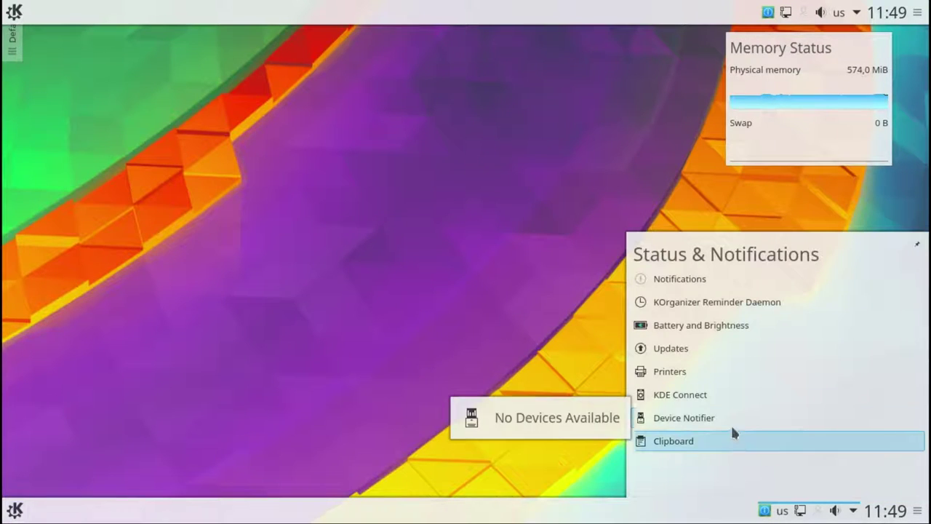
mouse_move(718, 396)
mouse_move(711, 374)
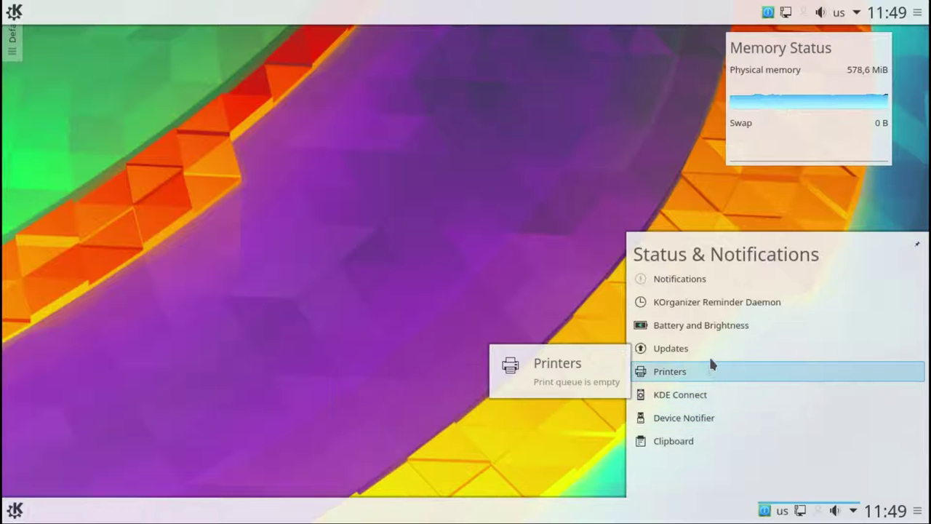
mouse_move(704, 325)
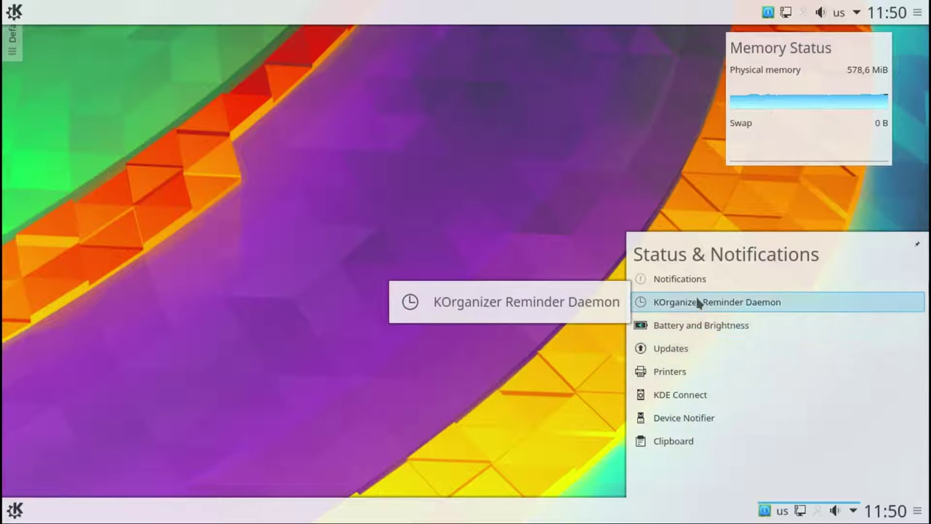
click(555, 371)
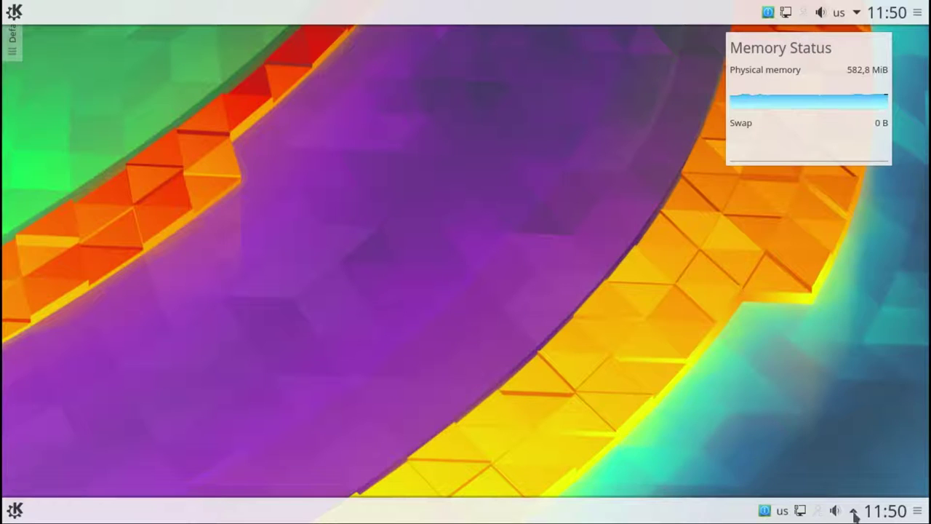
View the audio volume controls for devices and for applications
click(835, 512)
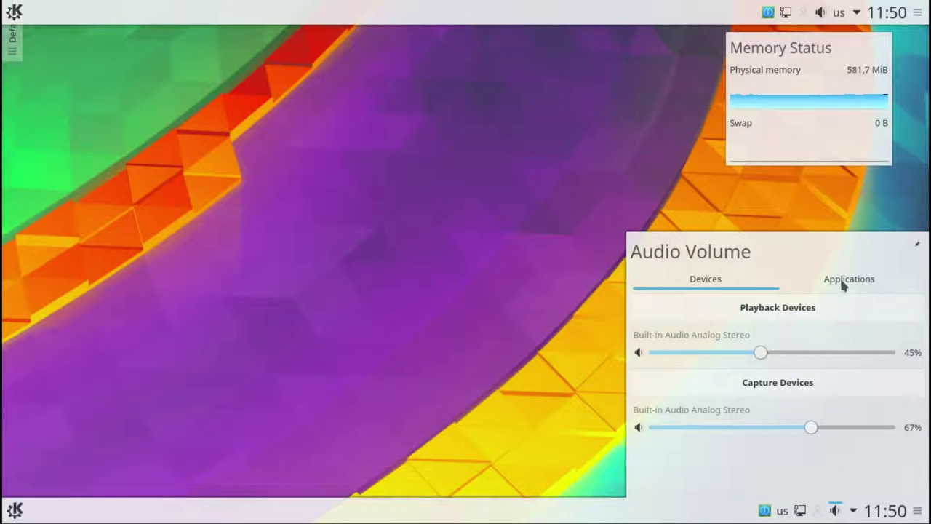
click(844, 285)
View the account types available in the instant messaging configuration, close it and dismiss the system notification
click(818, 513)
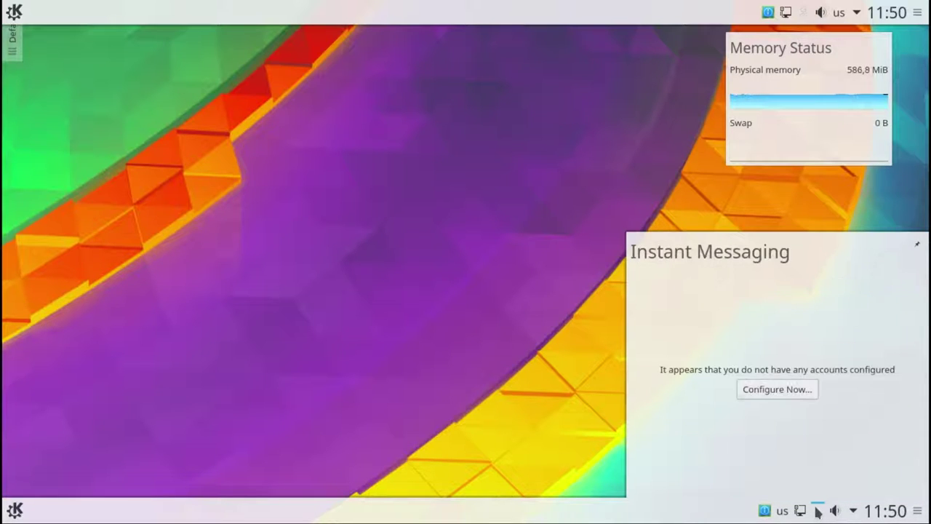
click(779, 391)
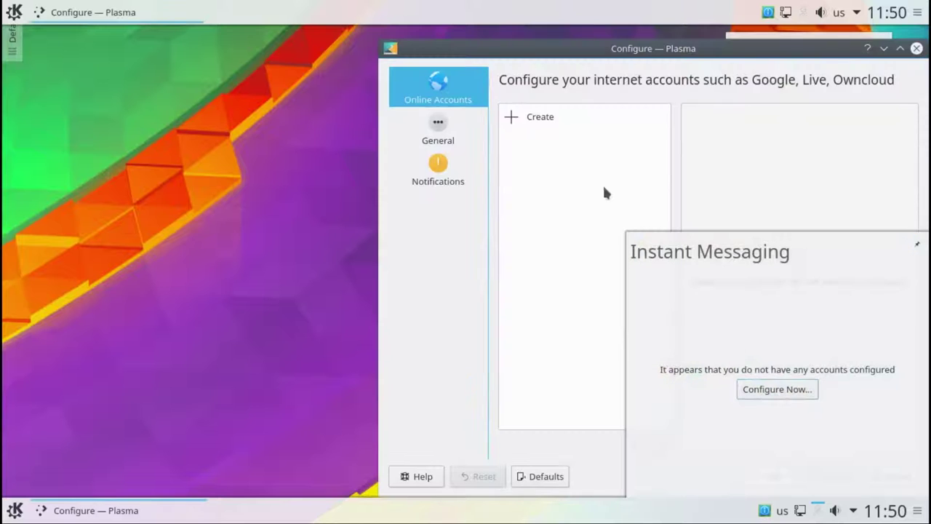
click(504, 127)
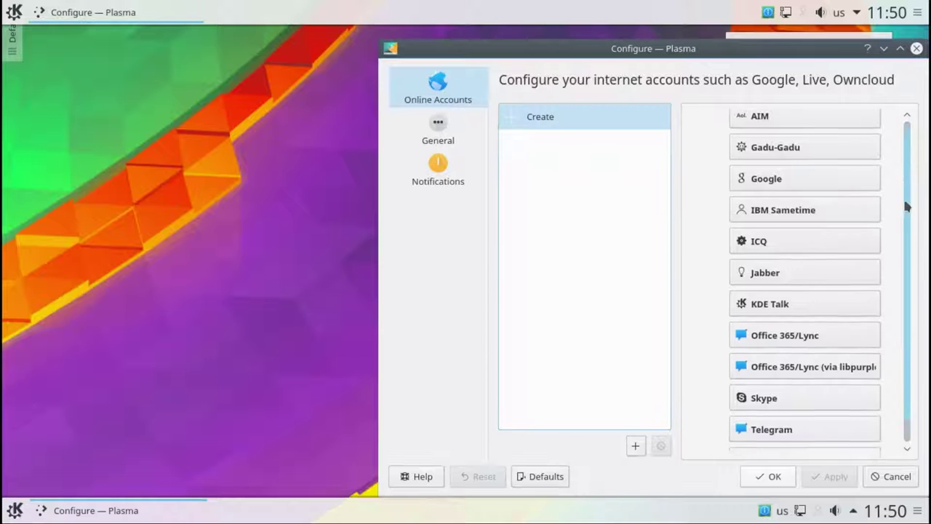
click(841, 186)
click(766, 480)
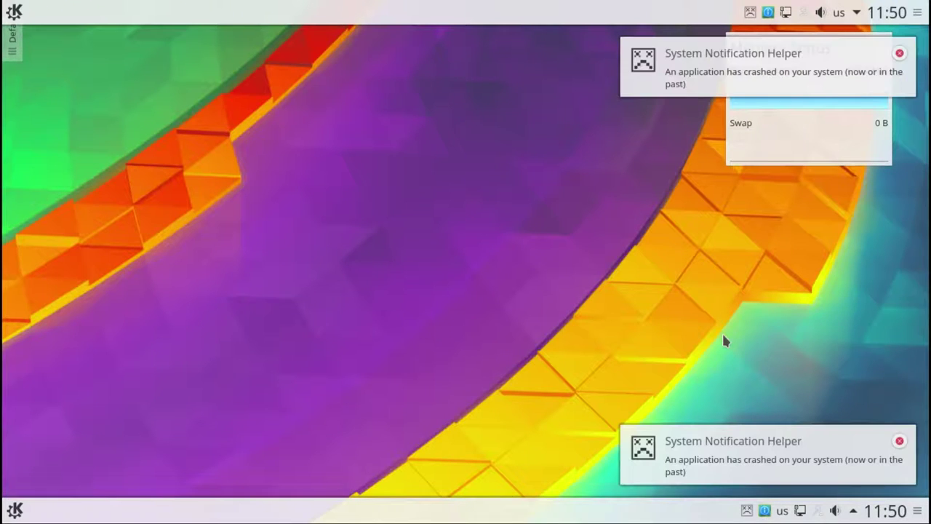
click(900, 443)
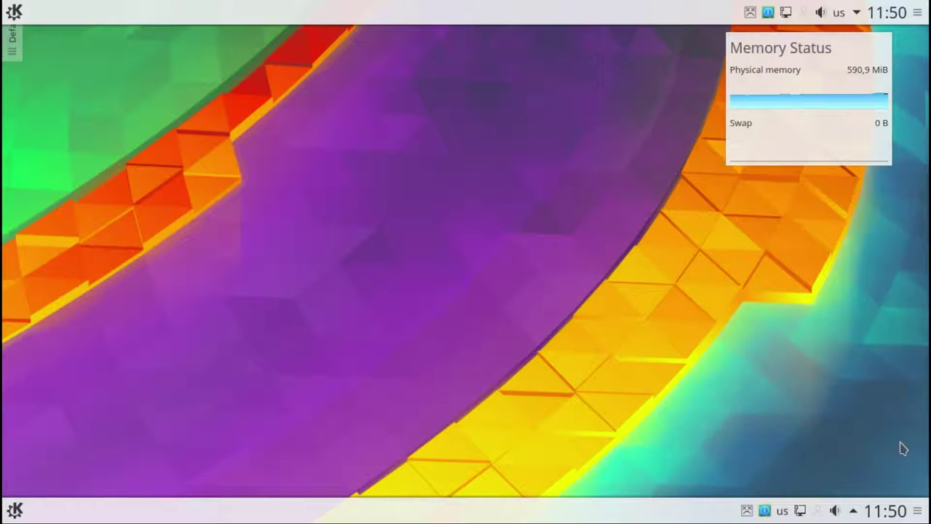
View the active network connections, then switch the keyboard layout to Russian and back to US
click(799, 511)
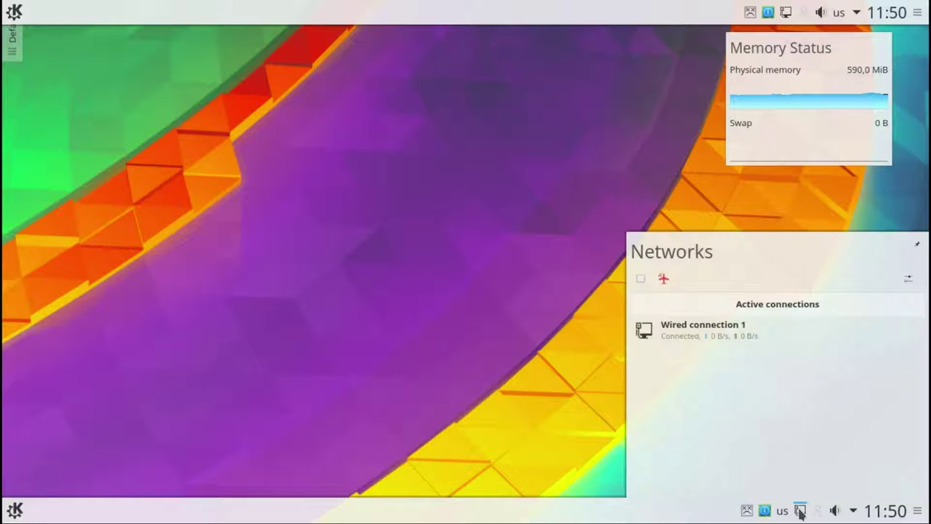
click(783, 511)
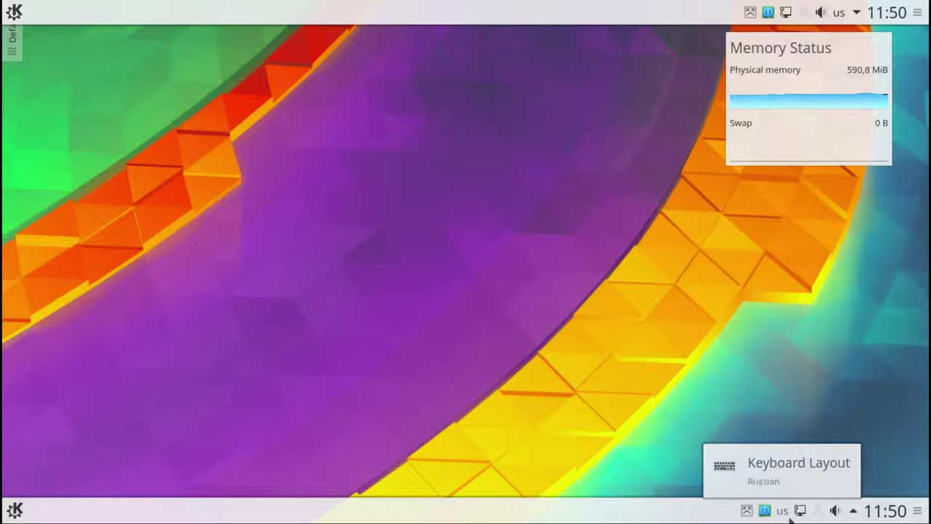
click(789, 517)
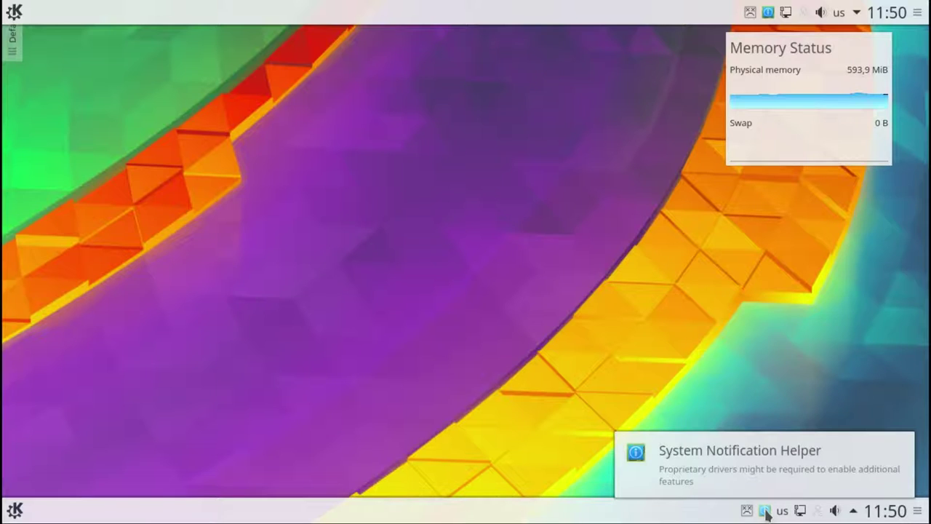
Open the Driver Manager from the proprietary drivers notification and close it
click(766, 513)
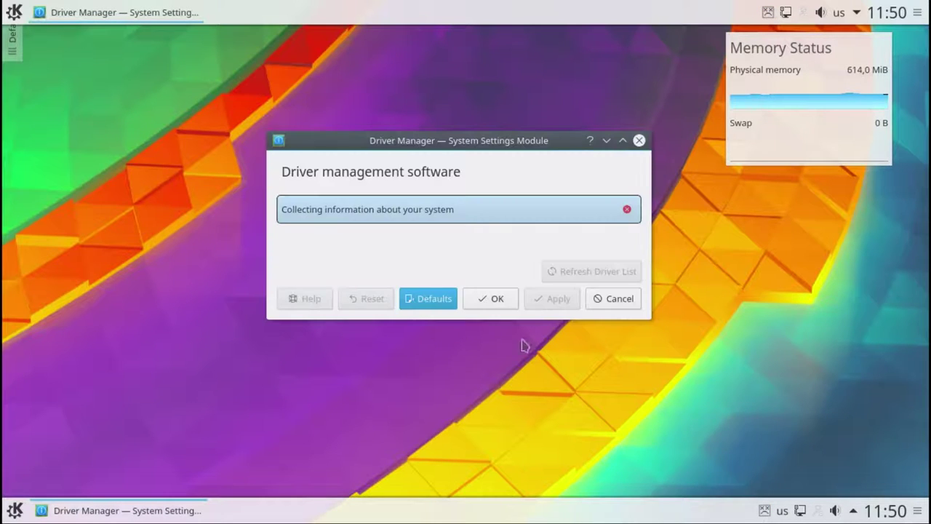
click(490, 302)
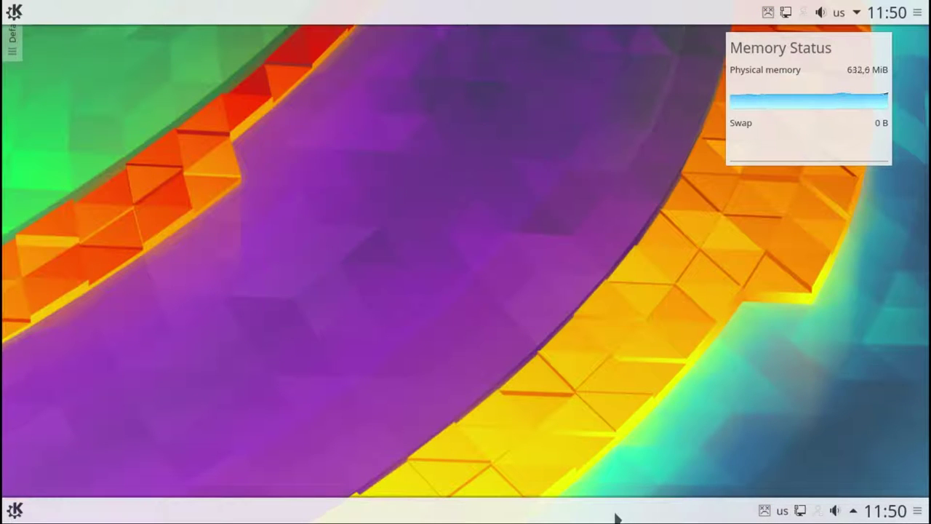
Open the lower panel's settings from its panel options and close them
right_click(617, 517)
mouse_move(713, 495)
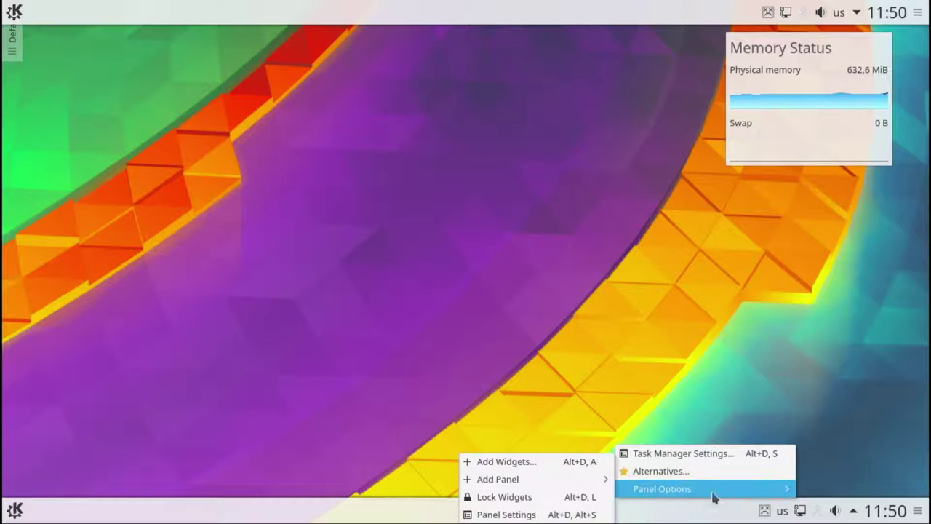
click(538, 514)
click(915, 455)
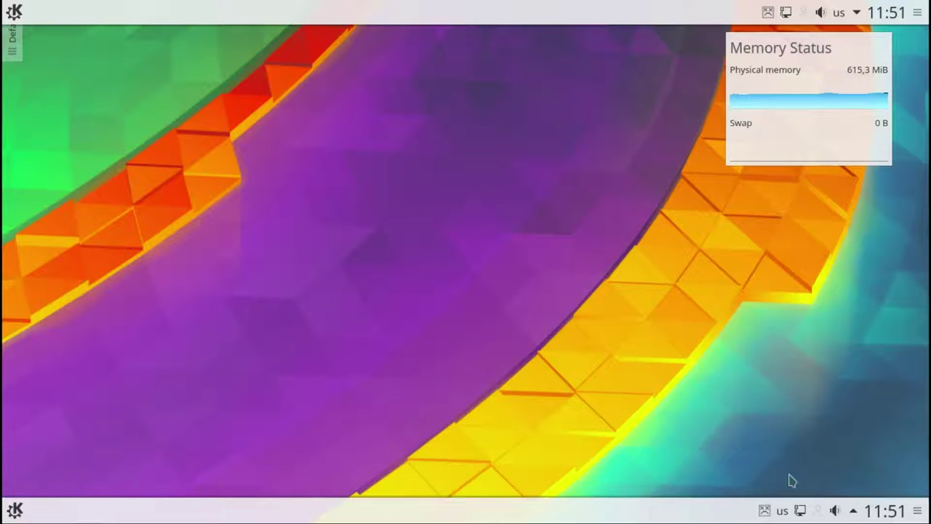
Lock the widgets from the lower panel's options and unlock them again
right_click(653, 513)
mouse_move(667, 489)
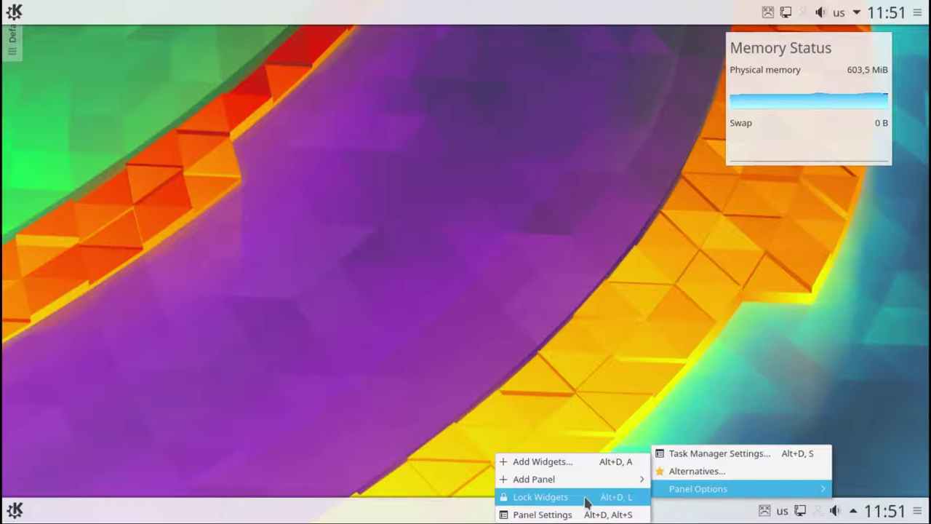
click(603, 502)
right_click(580, 514)
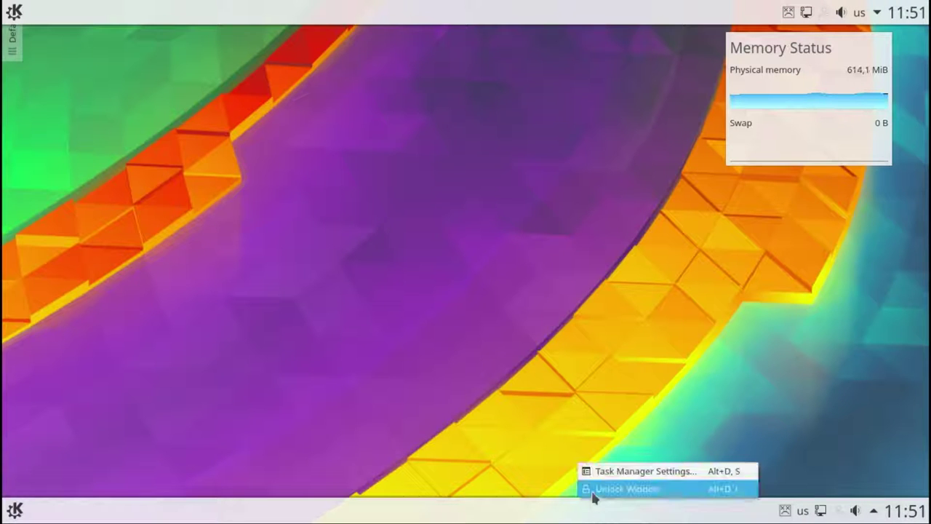
click(593, 491)
Bring up the widget list from the lower panel's options and close it
right_click(572, 514)
mouse_move(606, 493)
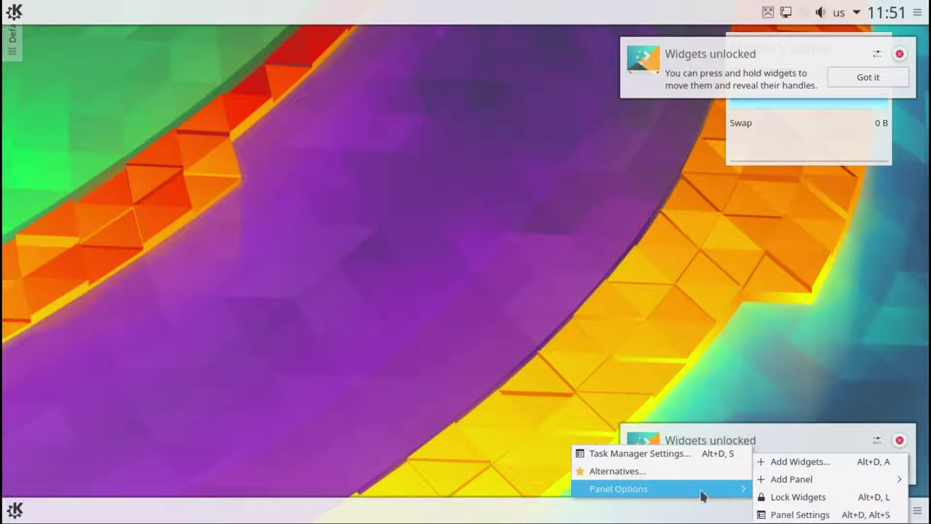
click(775, 464)
click(206, 42)
View the lower panel's Task Manager Settings maximized, including the keyboard shortcuts page, and close them
right_click(429, 507)
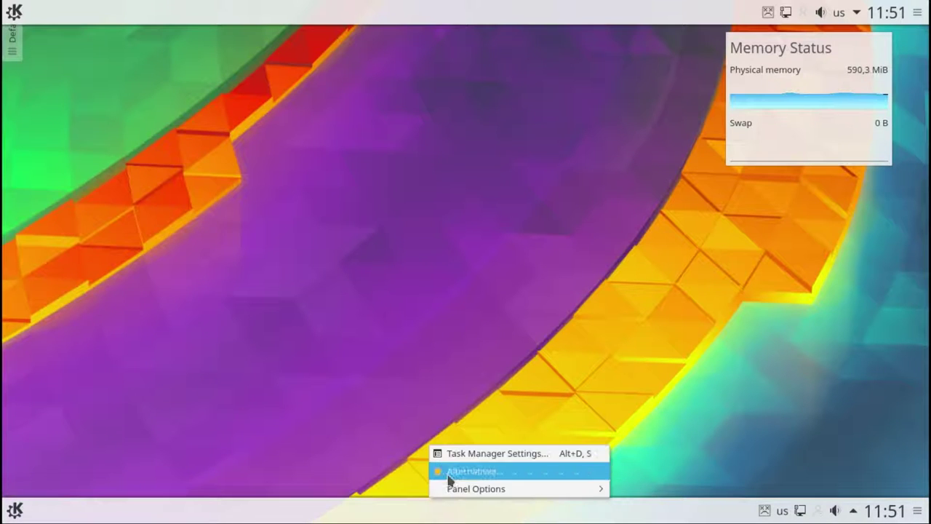
click(453, 452)
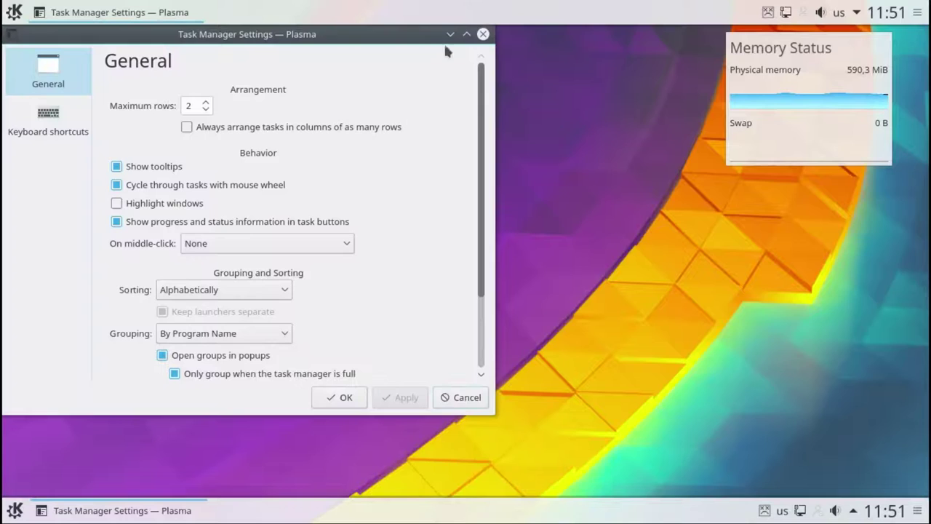
click(466, 33)
click(62, 115)
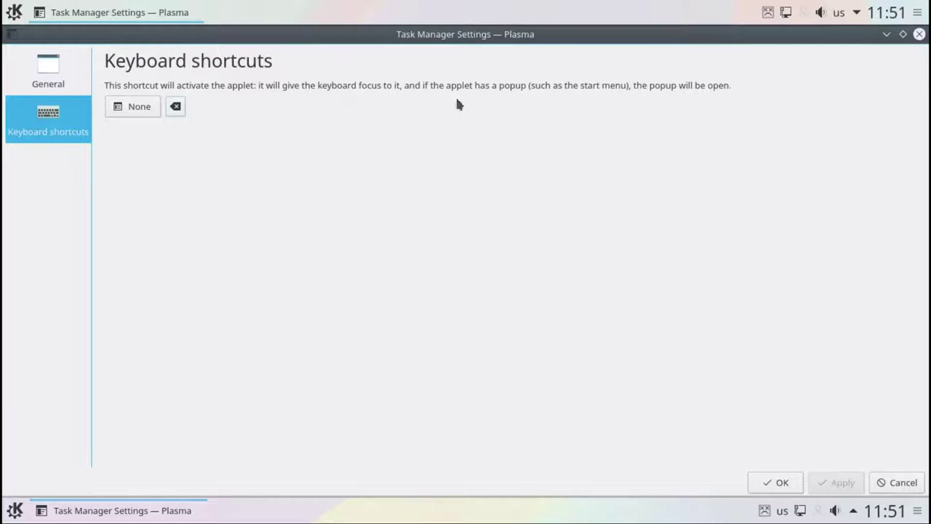
click(917, 34)
Switch the upper panel's task manager to the Icons-only Task Manager, then open and close the application launcher
right_click(684, 13)
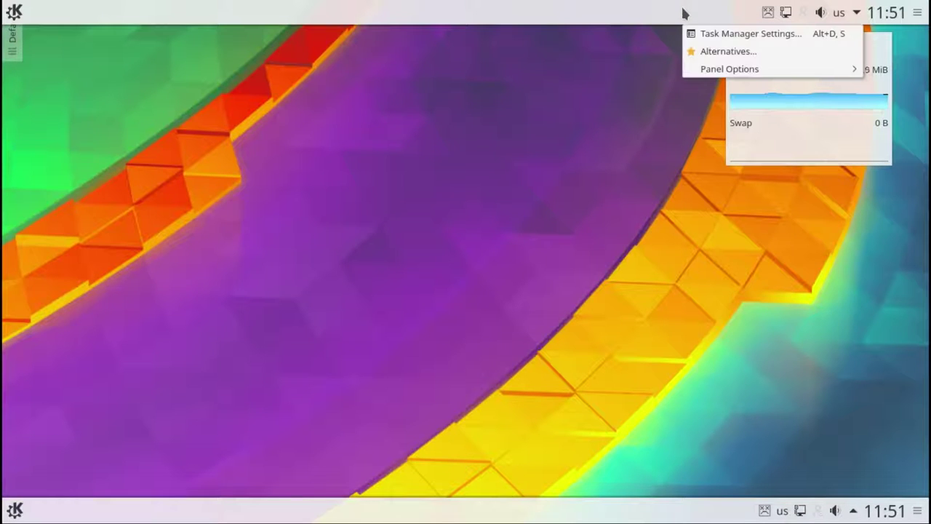
click(702, 51)
click(363, 86)
click(368, 263)
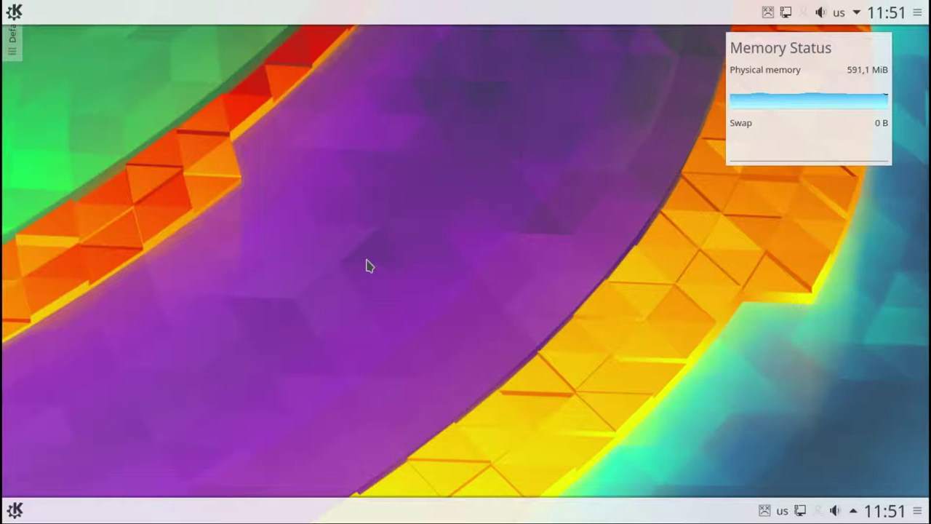
click(14, 12)
click(14, 11)
Replace the upper panel's Icons-only Task Manager with the compact single-icon alternative, then open and close the application launcher
right_click(194, 19)
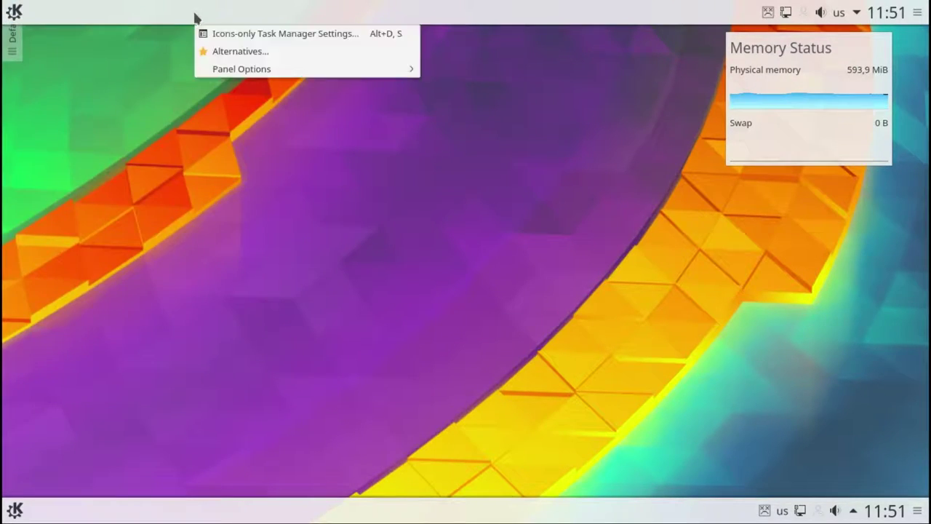
click(266, 96)
click(318, 150)
click(320, 259)
click(14, 12)
click(14, 12)
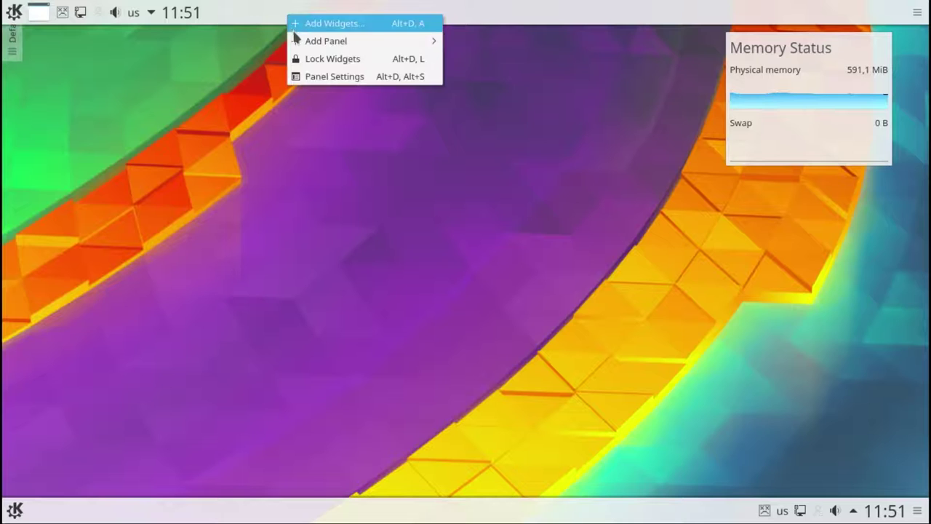
Remove the upper panel through its additional panel settings and dismiss the removal notification
click(328, 77)
click(845, 70)
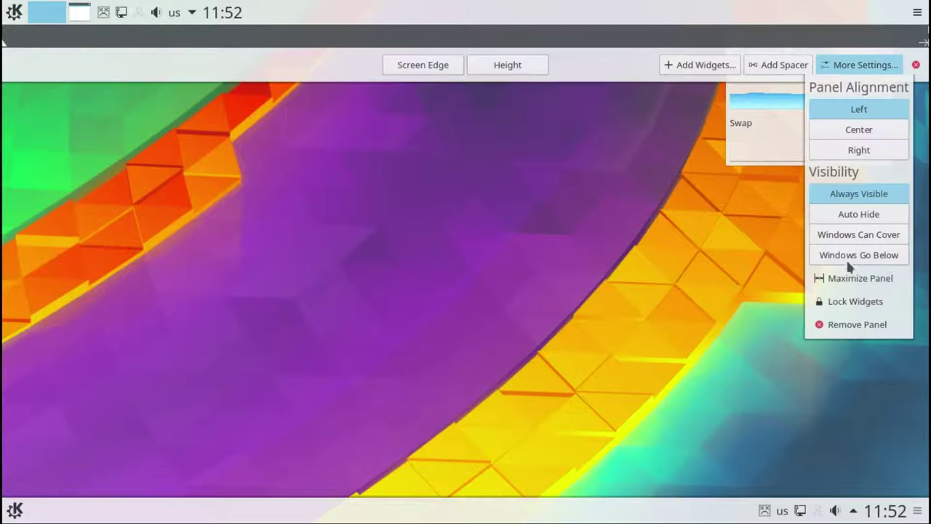
click(857, 324)
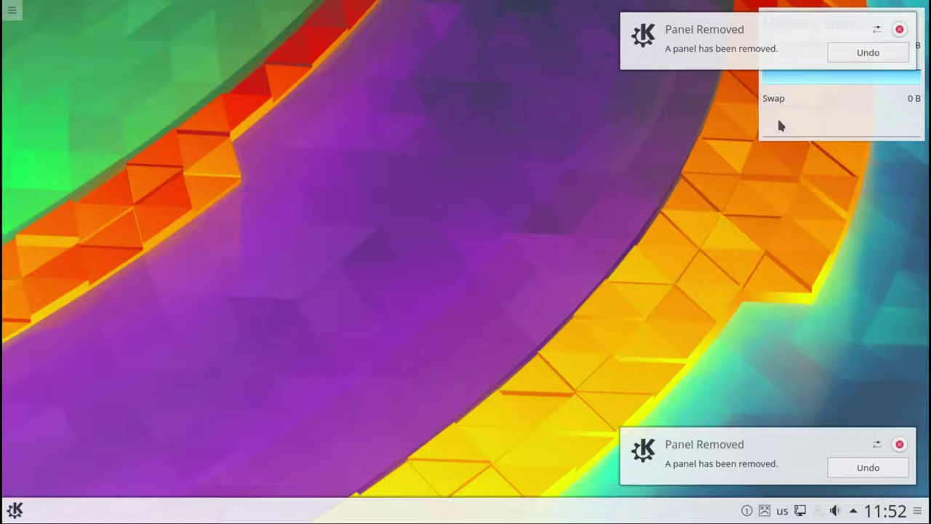
click(901, 29)
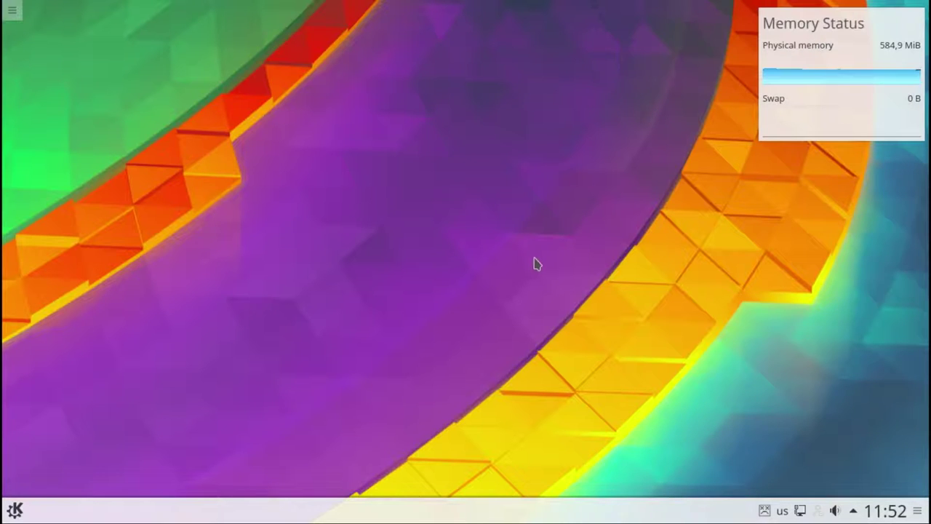
Open System Settings maximized and apply the Breeze Dark look and feel in the workspace theme settings
click(13, 511)
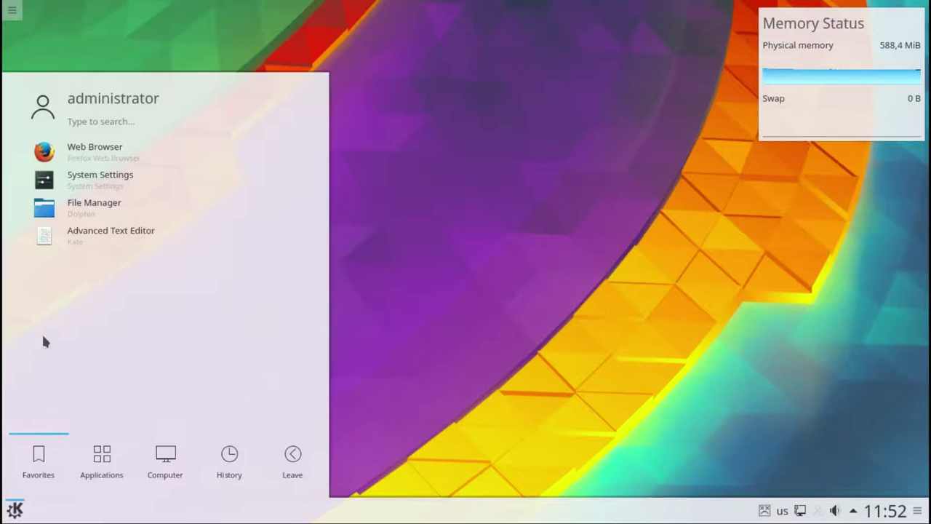
click(75, 183)
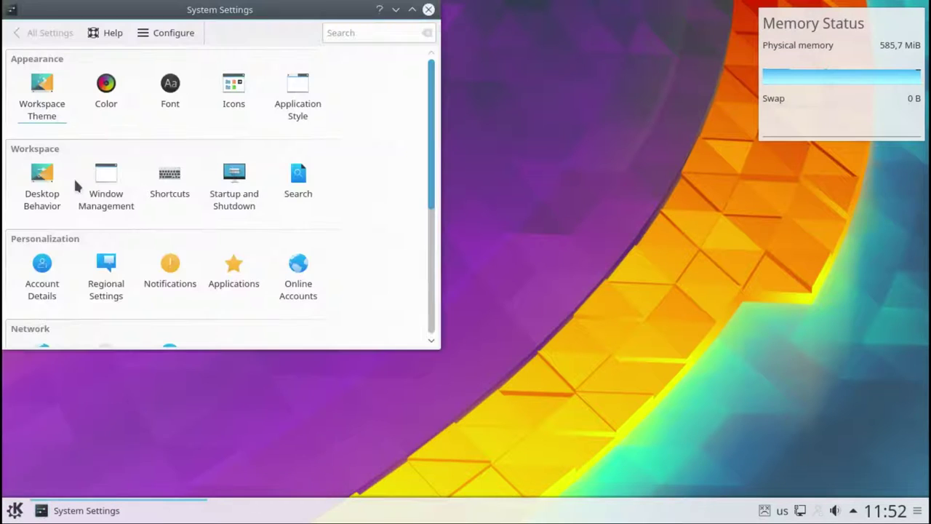
click(411, 10)
click(31, 96)
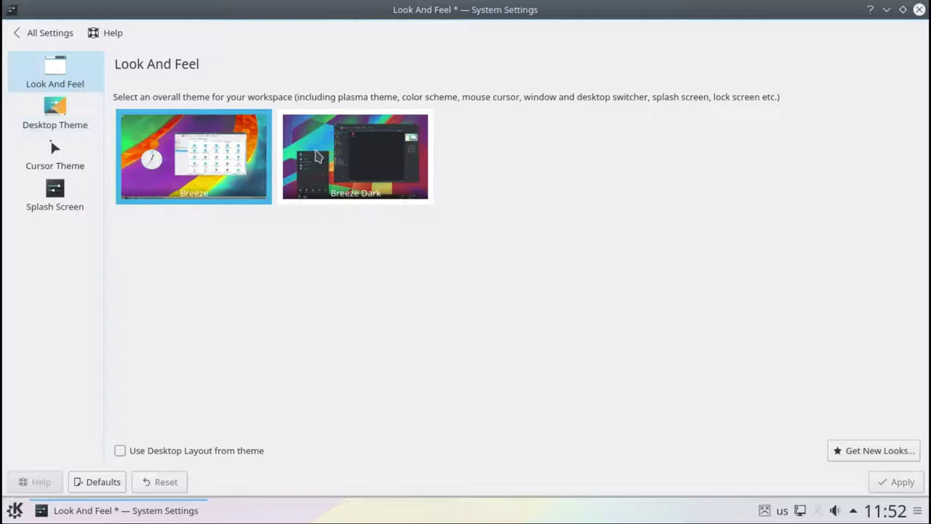
click(316, 156)
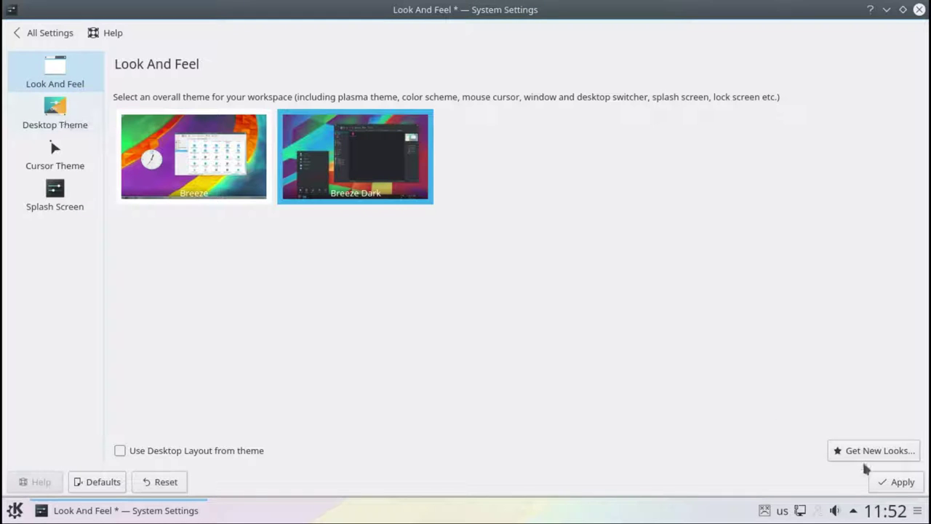
click(894, 483)
Browse the downloadable look and feel packages, try the other list view, and close the add-on installer
click(879, 457)
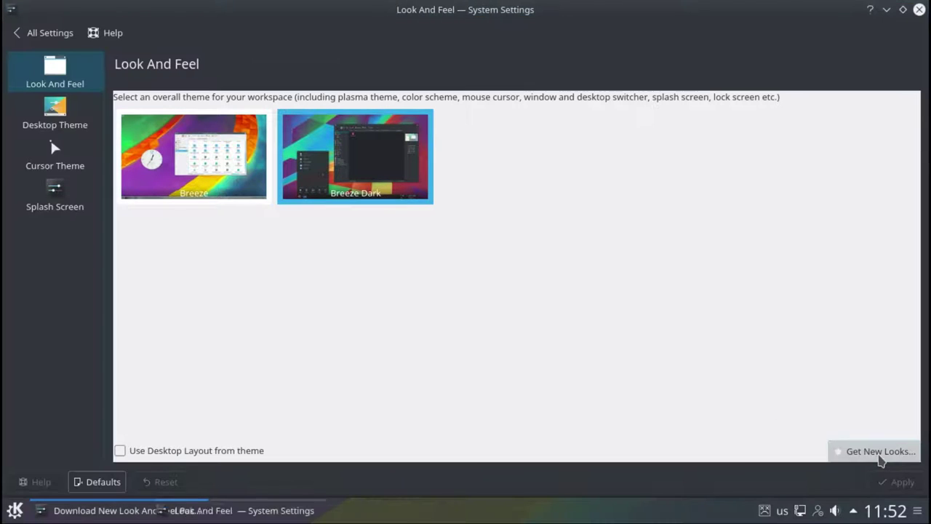
drag(572, 166, 583, 354)
click(678, 138)
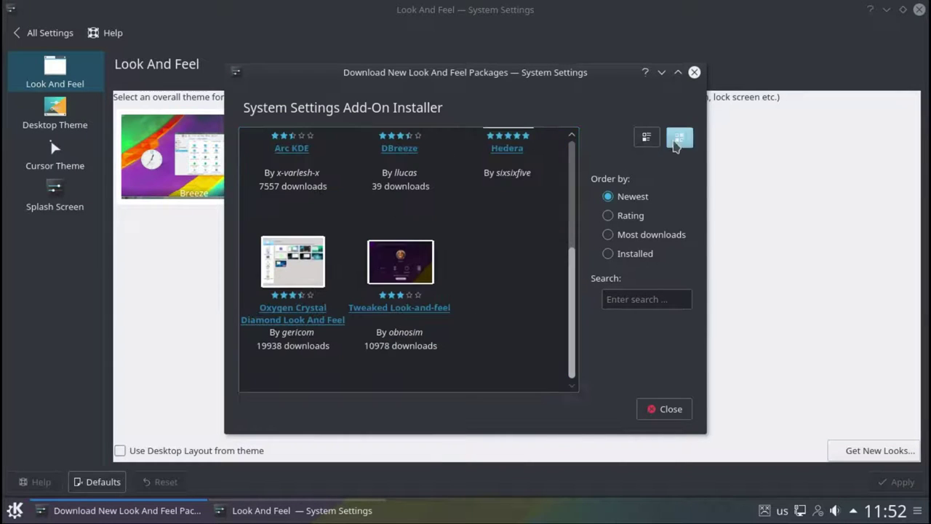
click(694, 74)
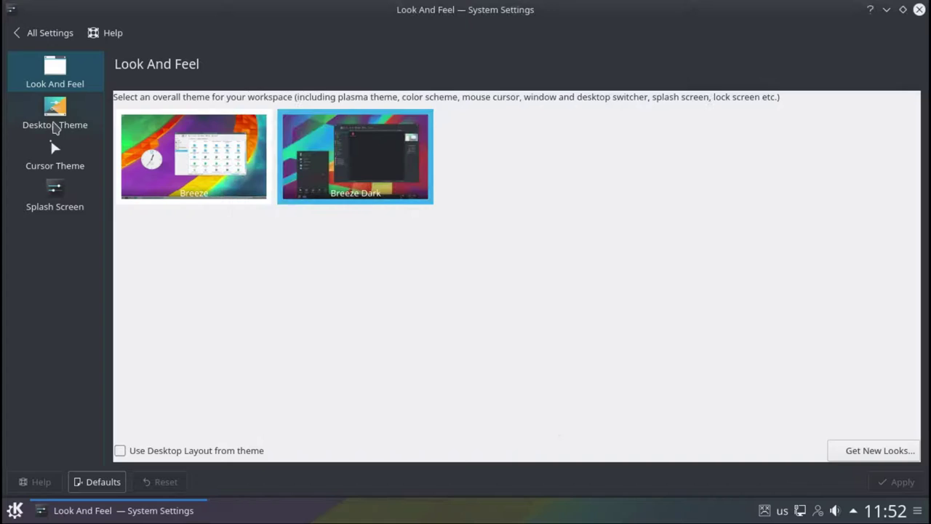
Choose Breeze as the desktop theme and apply the change while switching to the cursor theme settings
click(54, 125)
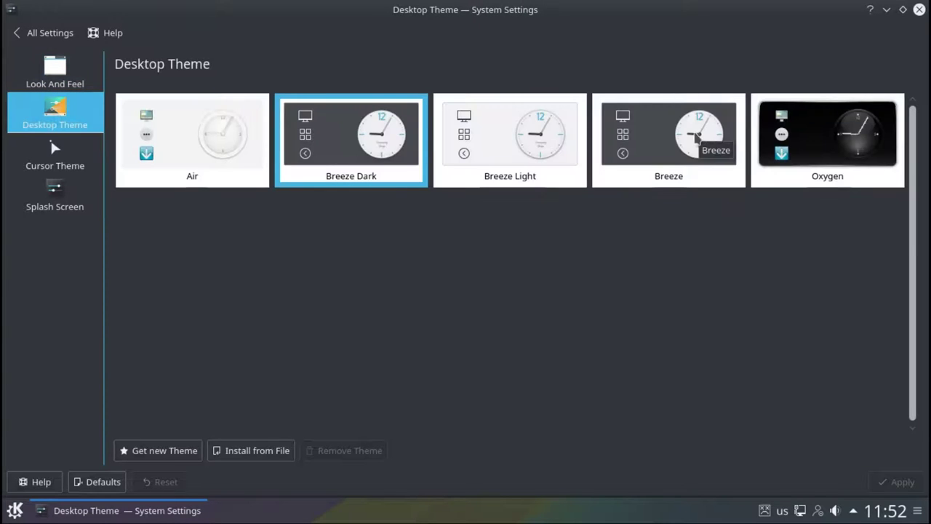
click(664, 138)
click(64, 150)
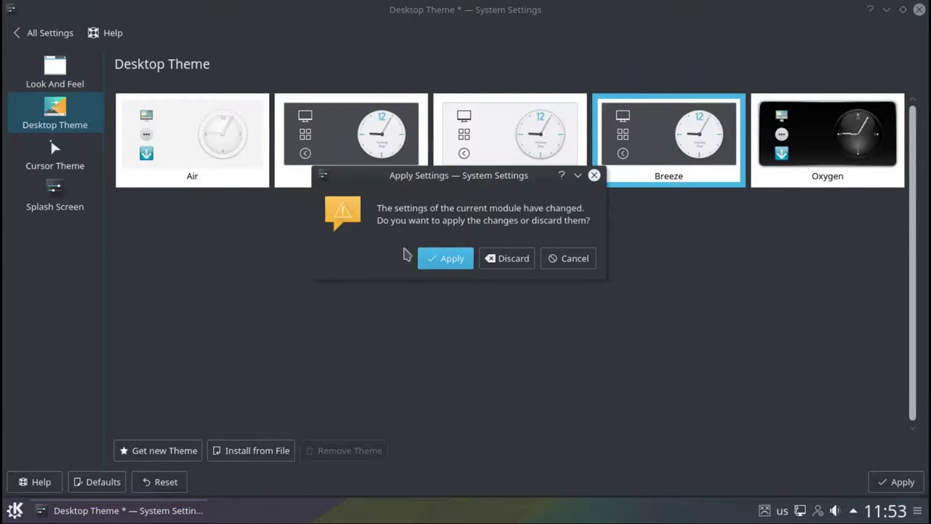
click(441, 258)
Apply the Breeze Snow mouse cursor theme, view the splash screen settings and return to all settings
click(208, 186)
click(895, 485)
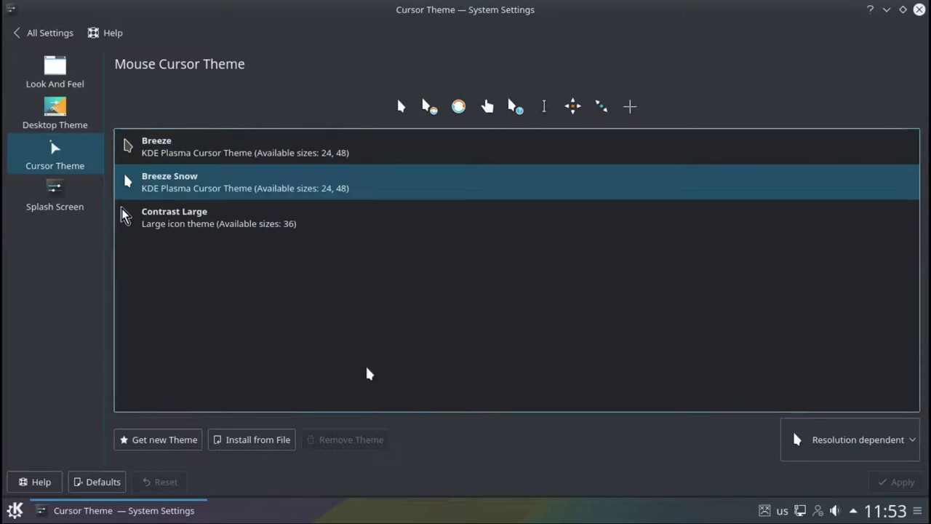
click(66, 202)
click(20, 33)
Apply the Breeze High Contrast application color scheme and return to all settings
click(104, 85)
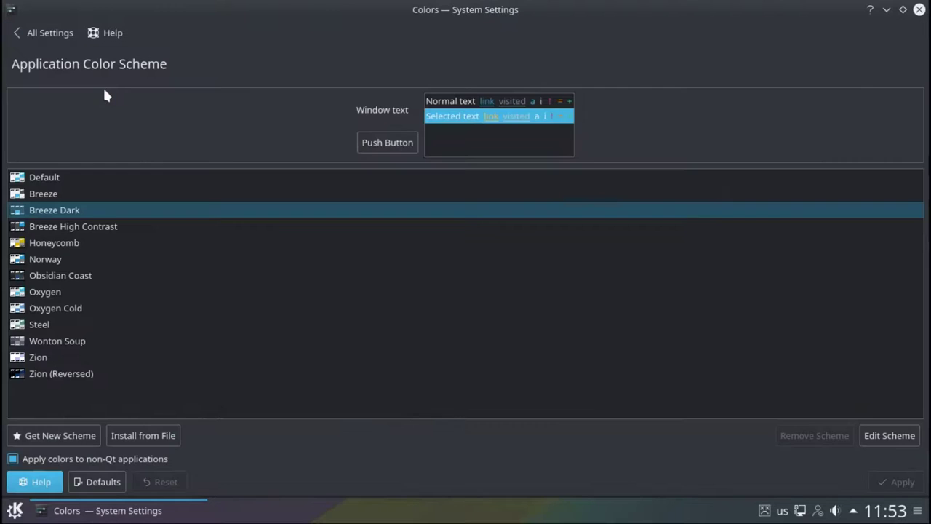
click(81, 226)
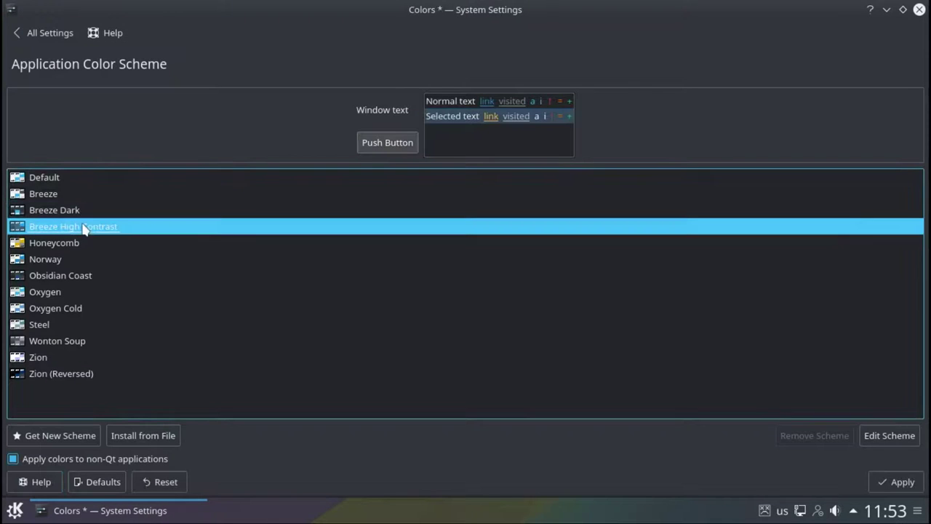
click(35, 32)
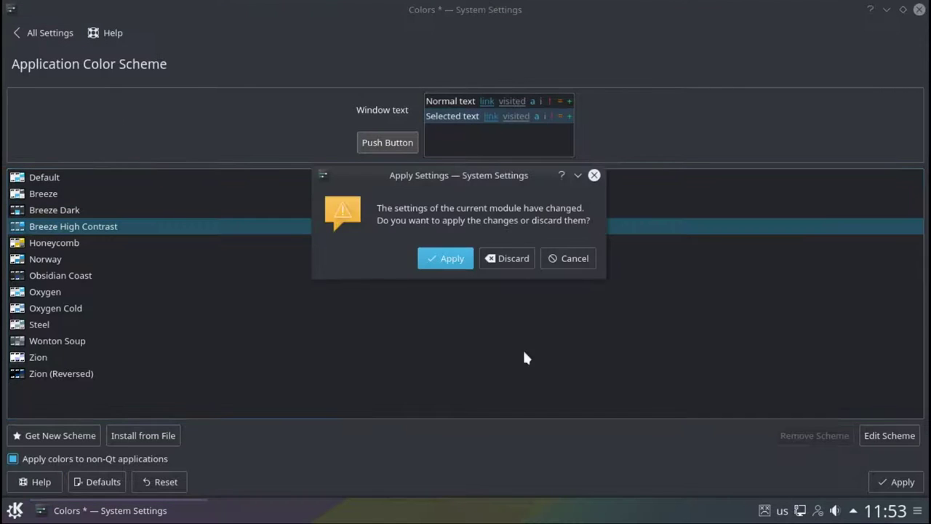
click(450, 259)
Look through the font settings and the personal and system font groups in Font Management
click(173, 89)
click(69, 116)
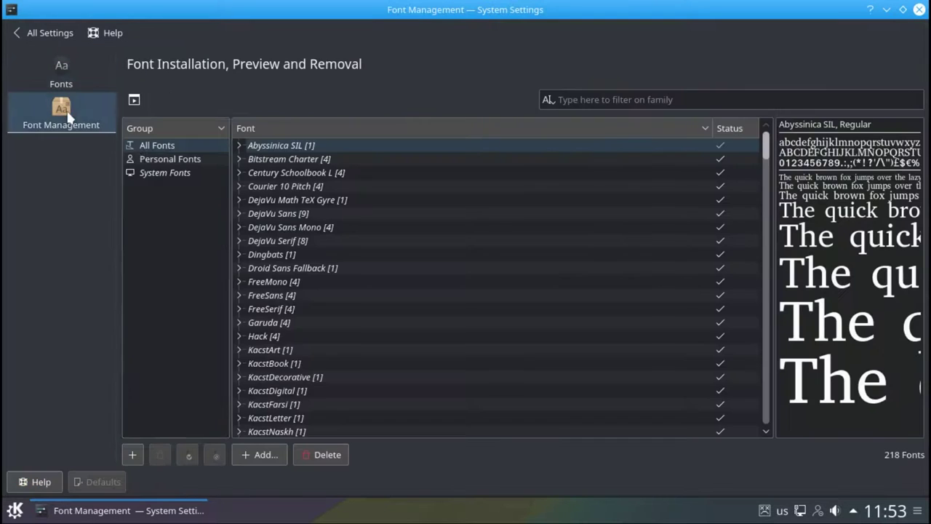
click(150, 157)
click(145, 172)
click(24, 33)
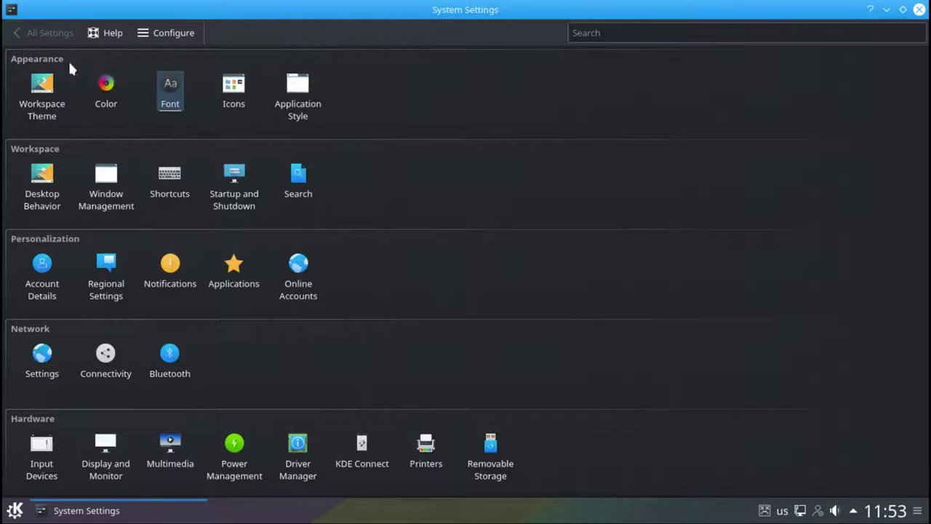
View the advanced icon settings for Main Toolbar, Small Icons, Dialogs and All Icons, plus the Emoticons page
click(234, 89)
click(146, 96)
click(124, 177)
click(125, 193)
click(120, 226)
click(118, 243)
click(45, 105)
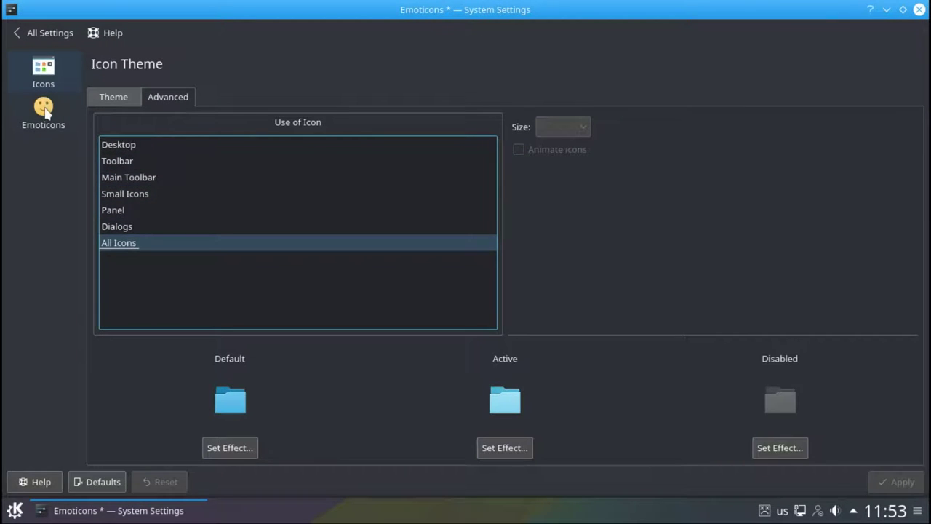
click(29, 35)
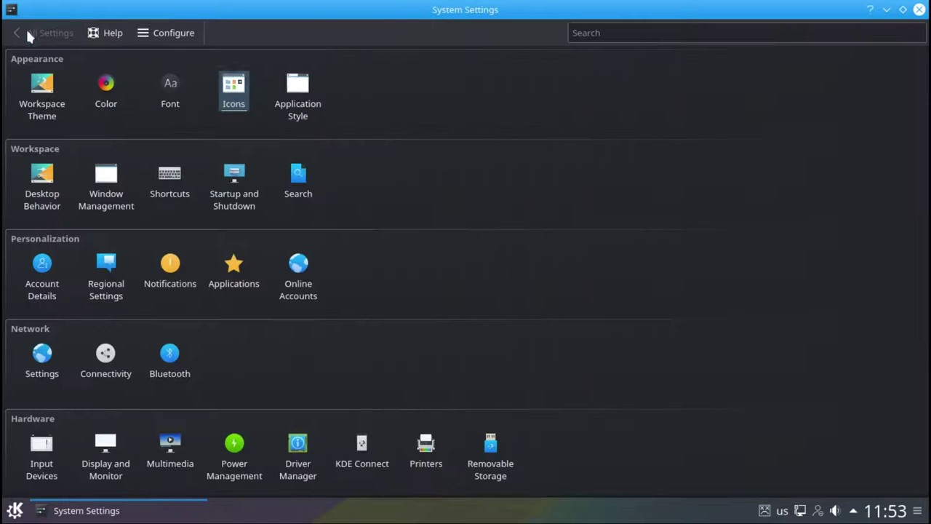
View the Application Style pages for widget style, window decoration buttons and GNOME application style, and leave them
click(294, 104)
click(201, 99)
click(65, 115)
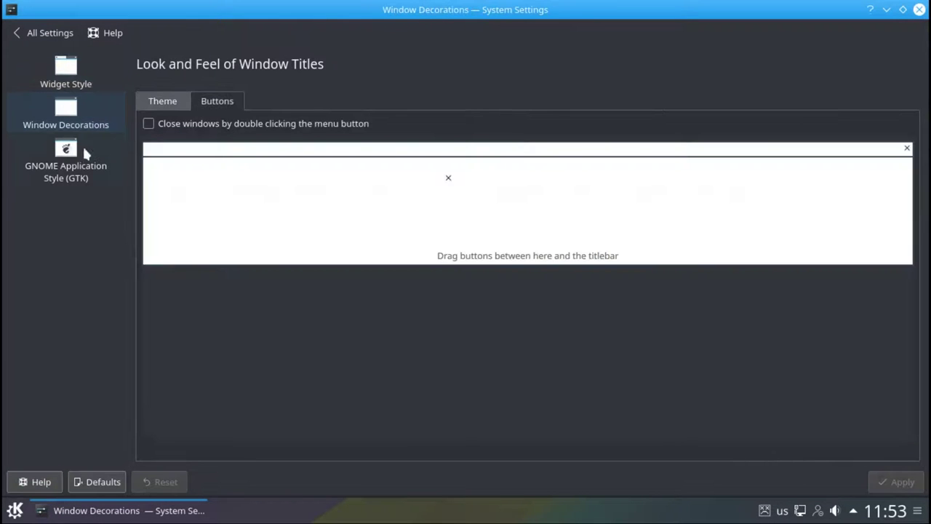
click(70, 155)
click(17, 40)
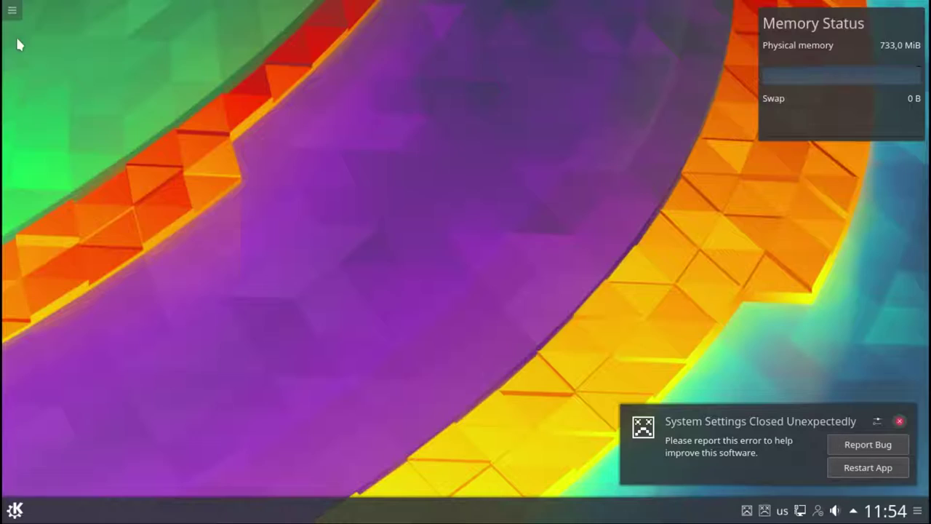
Reopen System Settings, glance at Icons, and revisit widget fine tuning, window decorations and GNOME application style
click(15, 510)
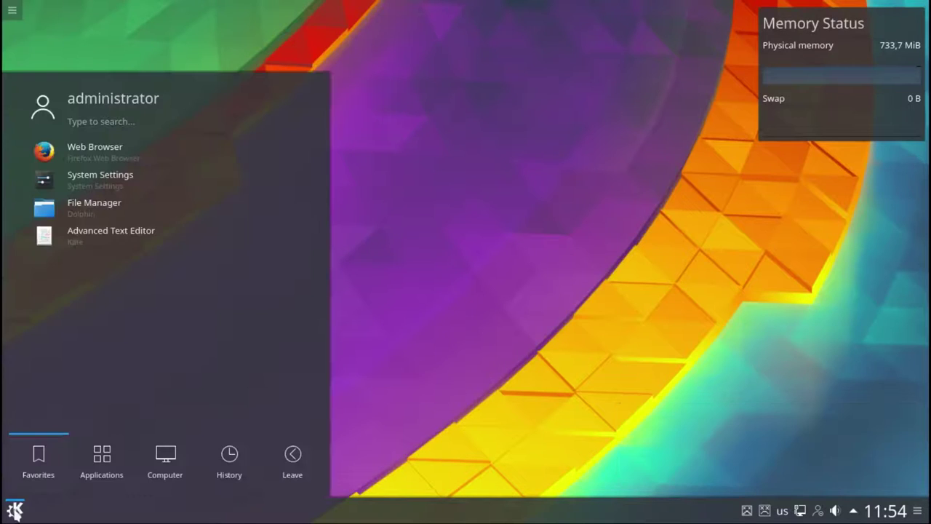
click(70, 189)
click(237, 90)
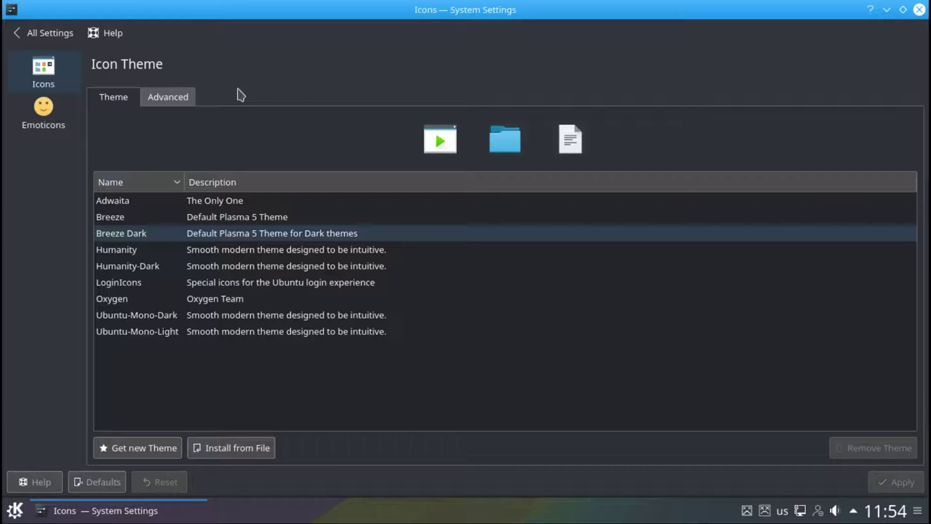
click(47, 34)
click(297, 98)
click(215, 98)
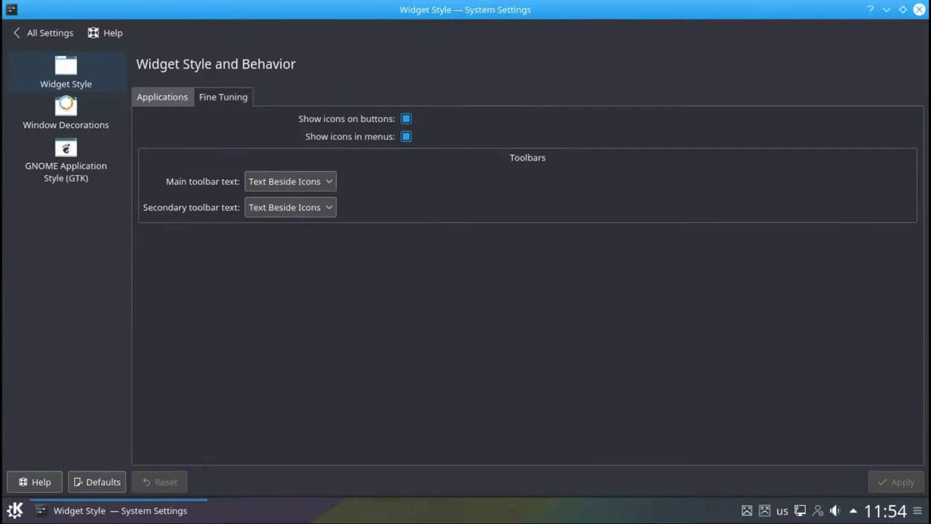
click(65, 109)
click(207, 104)
click(80, 166)
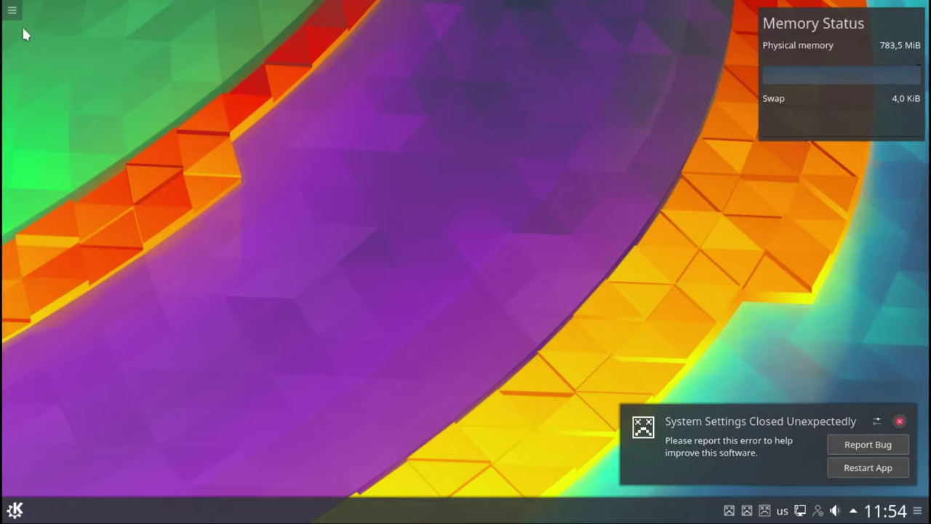
Peek at the desktop menu, reopen System Settings and view Desktop Effects, Screen Edges and the Screen Locking wallpaper options
click(15, 13)
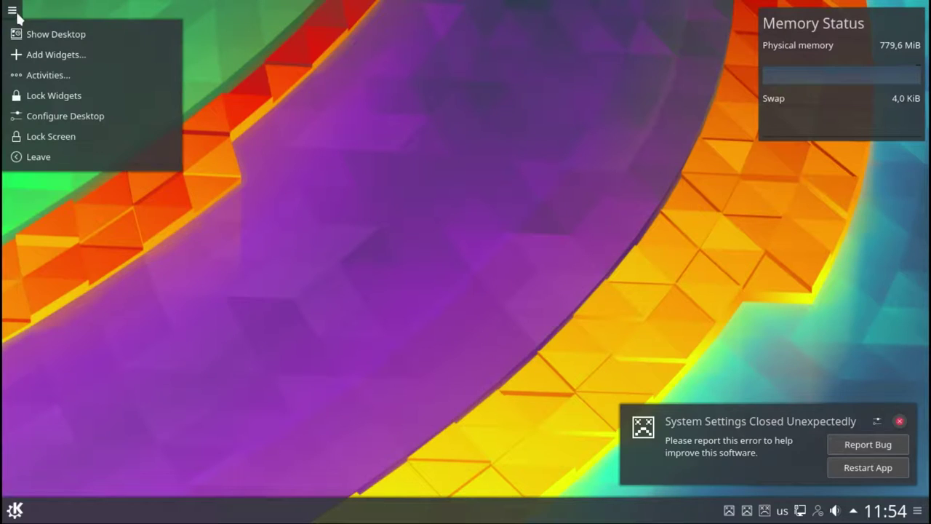
click(13, 10)
click(15, 509)
click(88, 182)
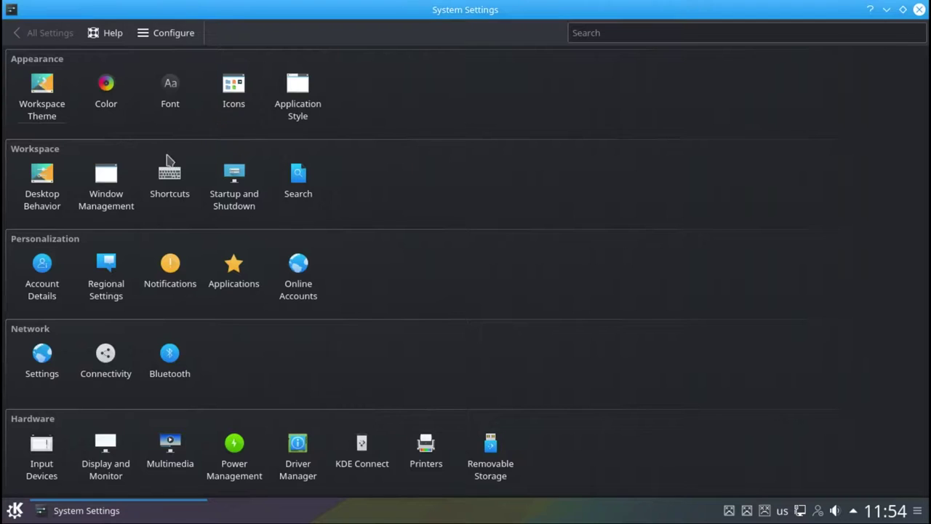
click(45, 195)
click(65, 110)
click(65, 154)
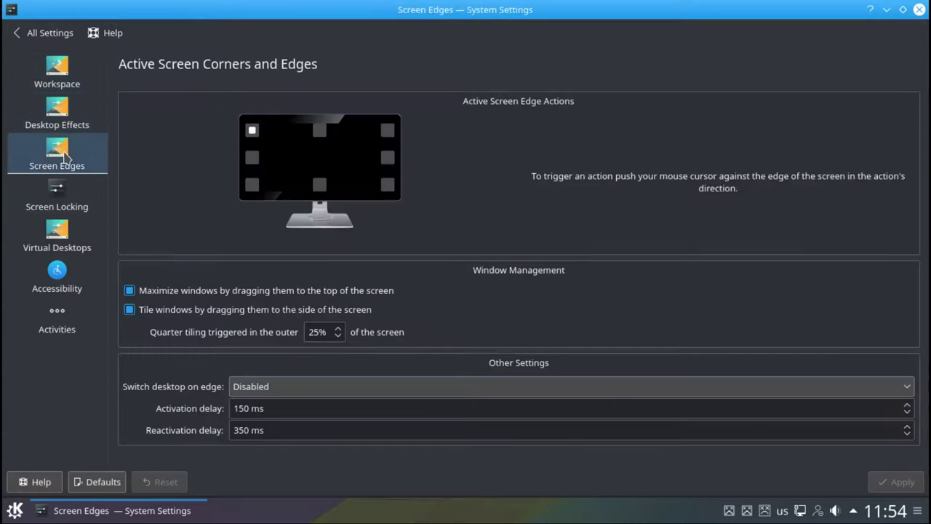
click(62, 202)
click(193, 104)
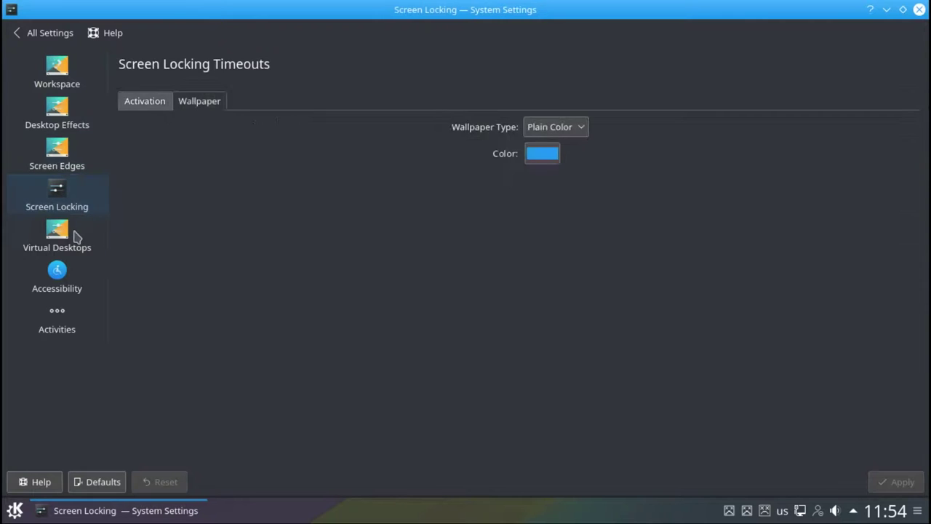
View the Virtual Desktops settings and the different Accessibility option pages
click(74, 237)
click(195, 97)
click(86, 273)
click(201, 97)
click(335, 100)
click(441, 98)
View the Activities settings, including switching and privacy, and return to all settings
click(61, 321)
click(194, 101)
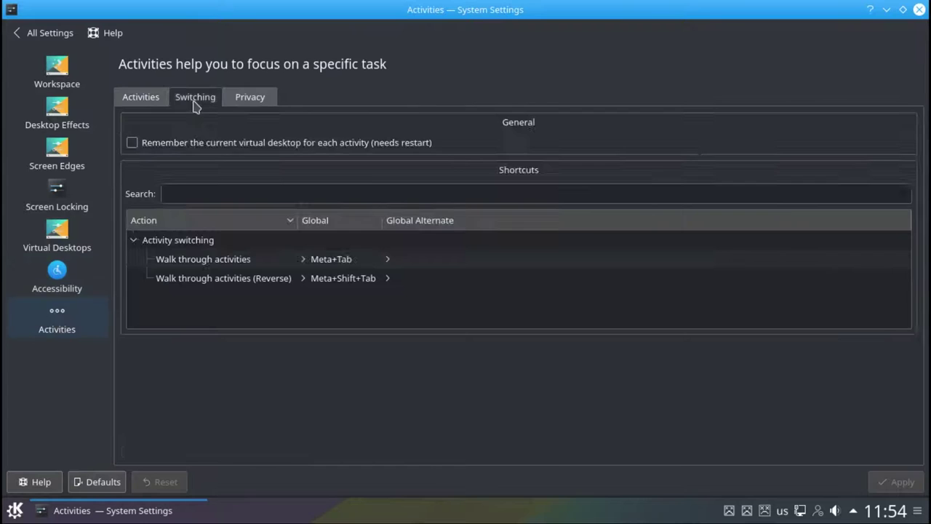
click(249, 98)
click(46, 33)
Look through the Window Management settings for window behavior, alternative task switcher, KWin scripts and window rules
click(106, 194)
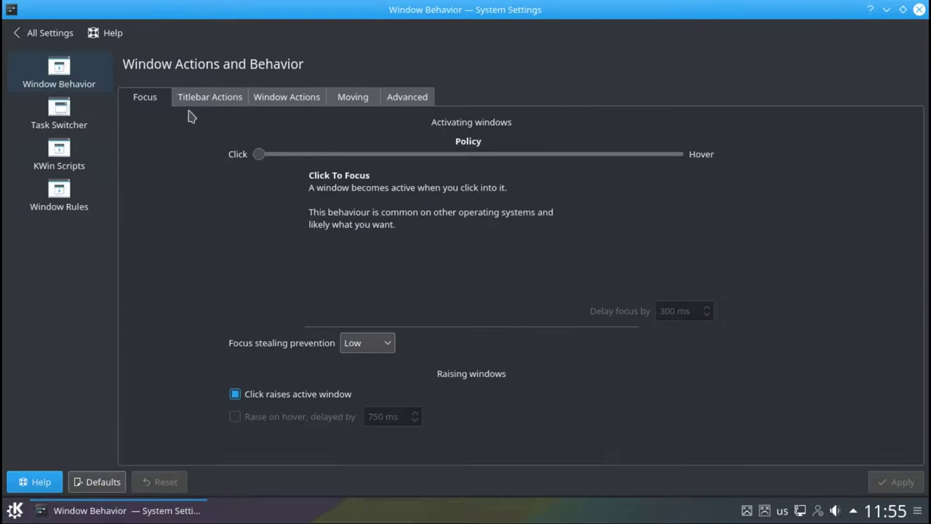
click(320, 97)
click(385, 96)
click(61, 115)
click(199, 97)
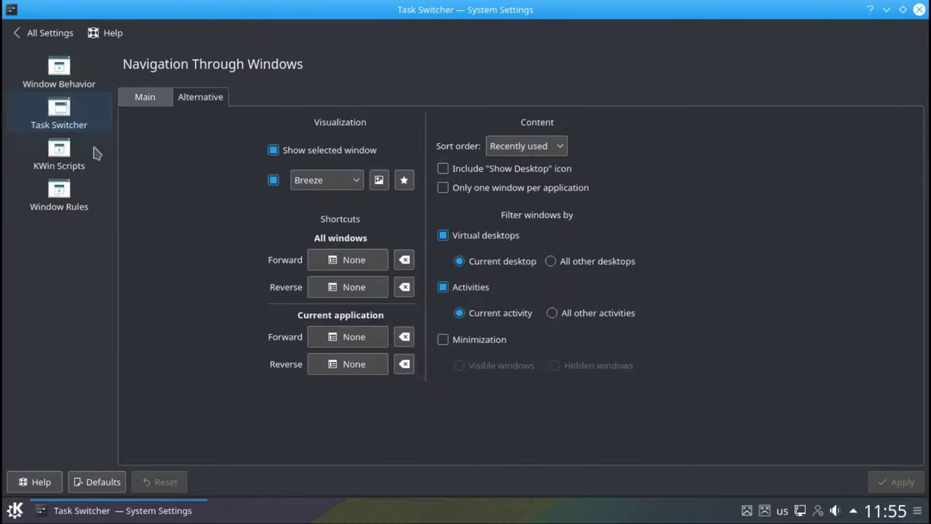
click(59, 152)
click(62, 197)
Open a new window rule, view its size, arrangement and appearance options, and close it without saving
click(875, 97)
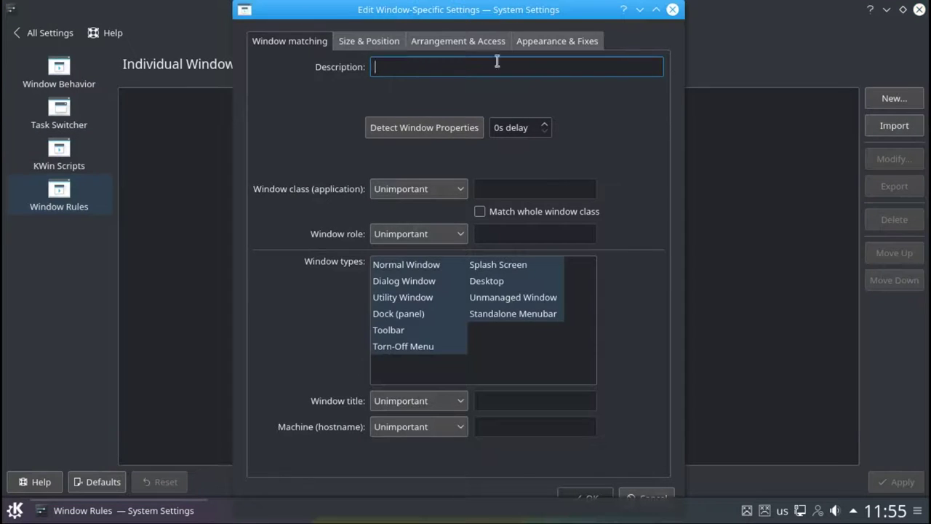
click(369, 41)
click(439, 41)
click(558, 41)
click(673, 10)
click(51, 33)
View the Global, Web and Custom Shortcuts settings and return to all settings
click(166, 195)
click(62, 117)
click(63, 156)
click(63, 196)
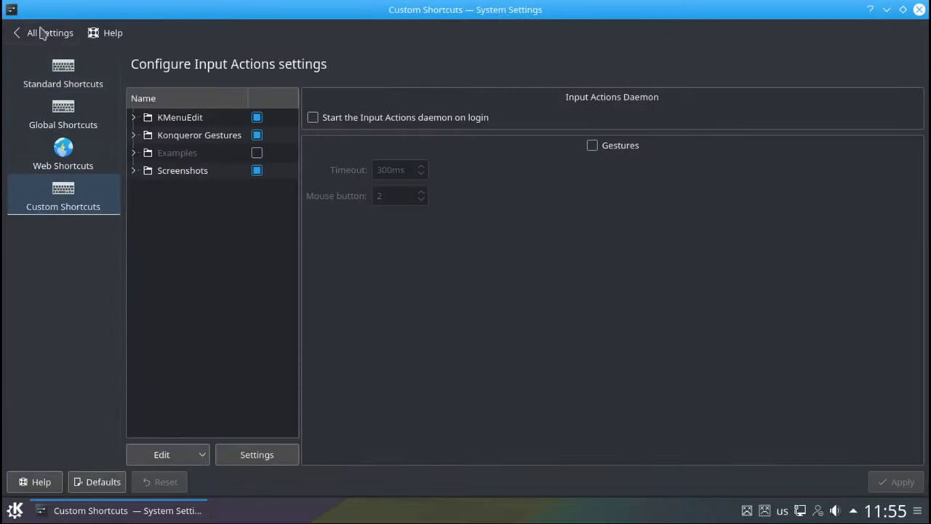
click(45, 32)
View the Startup and Shutdown settings for the desktop session and the SDDM login screen
click(229, 185)
click(70, 153)
click(73, 190)
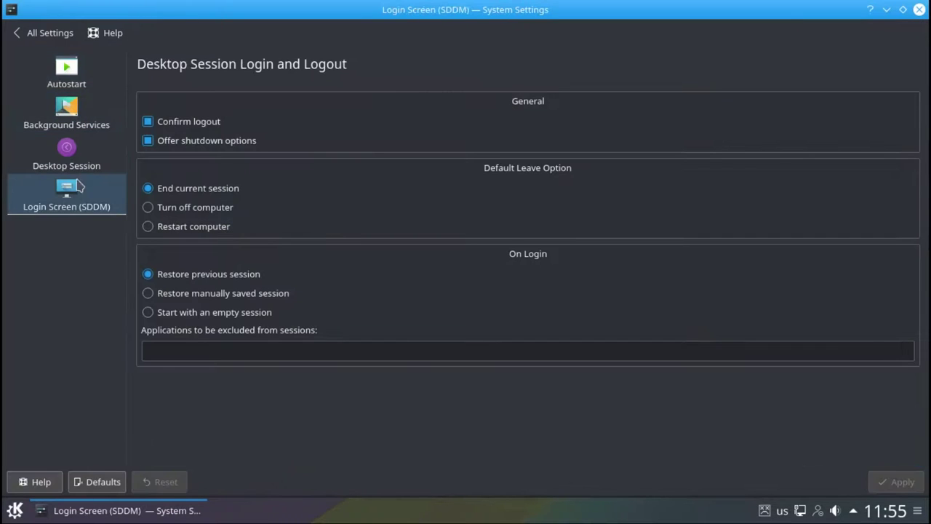
click(212, 114)
click(33, 33)
View the Search settings, including Plasma Search, and return to all settings
click(299, 191)
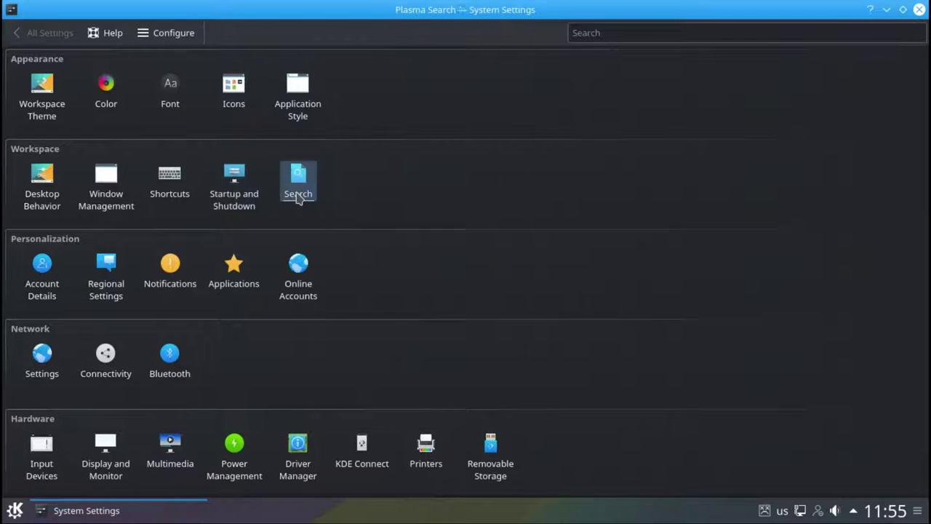
click(52, 116)
click(46, 32)
Look through the Account Details settings pages and return to all settings
click(42, 265)
click(227, 114)
click(51, 113)
click(141, 124)
click(45, 32)
View the Language, Formats, Spell Check and Date & Time pages of Regional Settings and return to all settings
click(105, 280)
click(51, 118)
click(51, 160)
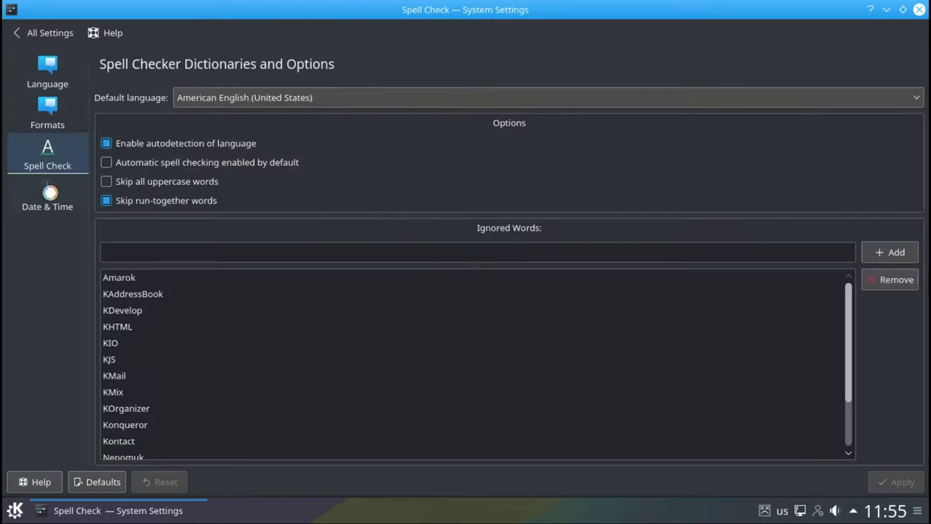
click(48, 193)
click(194, 100)
click(22, 34)
Look through the Notifications settings pages and return to all settings
click(164, 274)
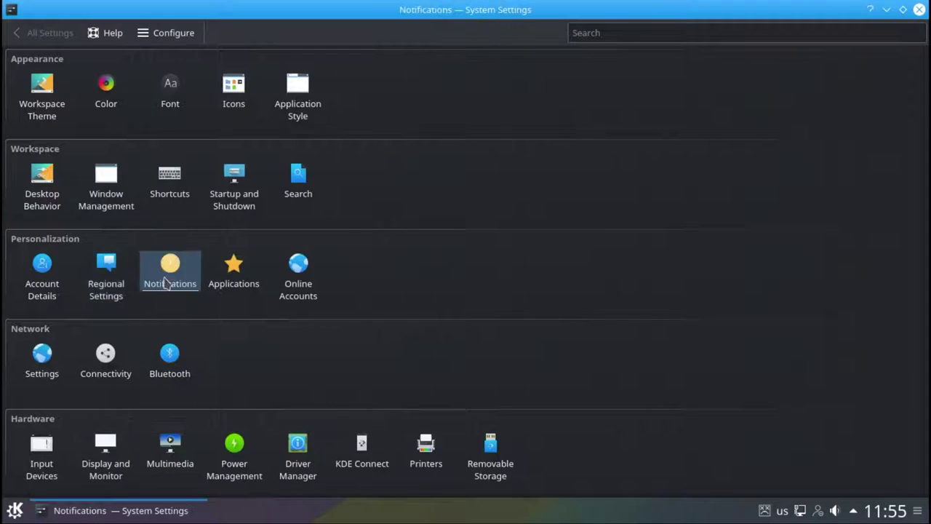
click(64, 120)
click(32, 35)
View the Applications settings from Default Applications and File Associations through Diagnostics, and return to all settings
click(233, 262)
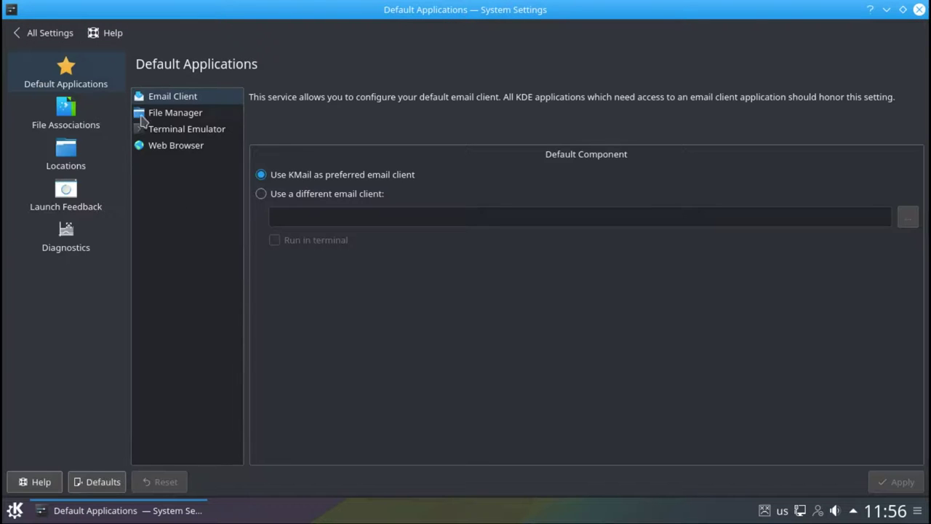
click(146, 115)
click(175, 146)
click(67, 122)
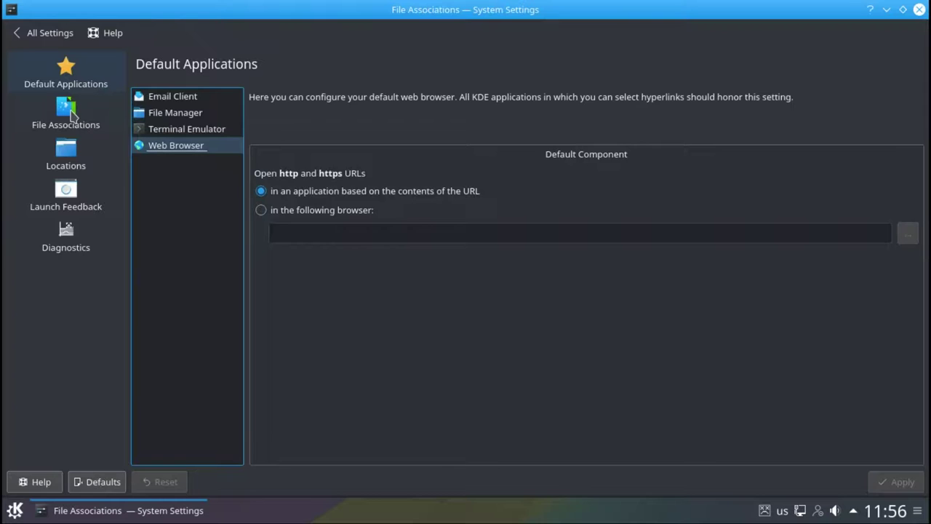
click(73, 165)
click(77, 206)
click(69, 228)
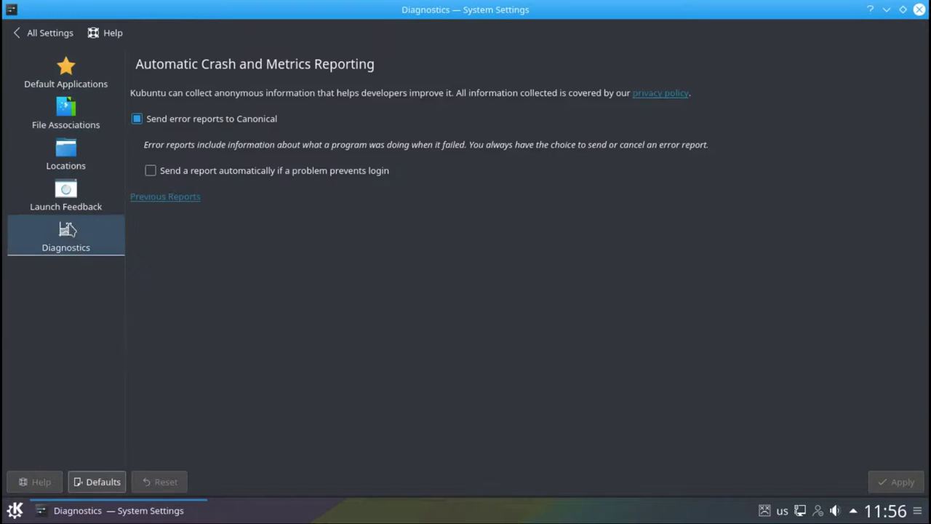
click(40, 33)
Try to create a Google account and a Skype account in Online Accounts, and return to all settings
click(305, 291)
click(48, 90)
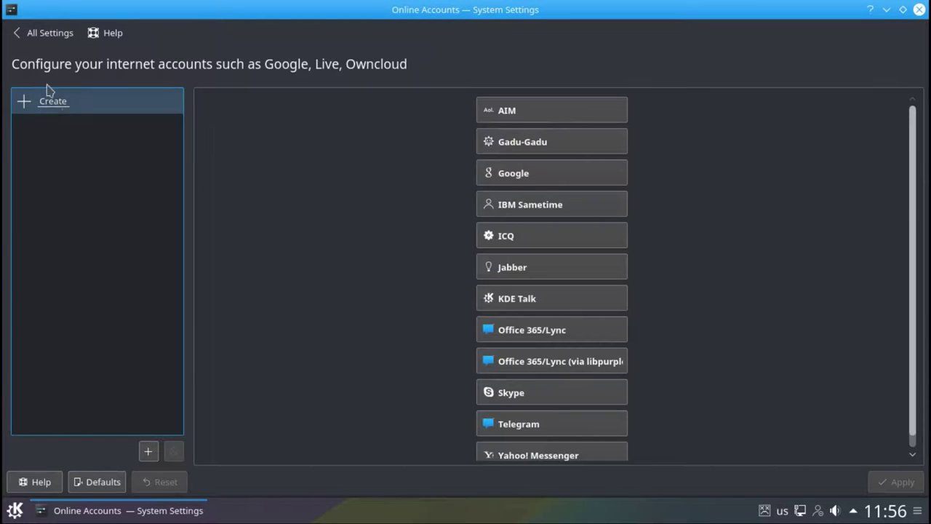
click(479, 179)
click(601, 254)
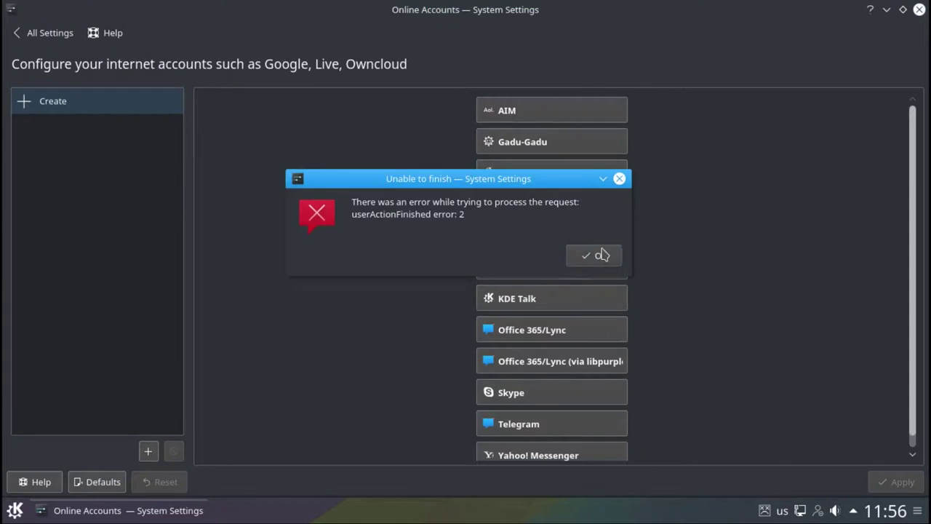
click(526, 392)
click(593, 261)
click(40, 35)
View the network Settings pages, including SSL Preferences, Cache, cookie Management and Browser Identification, and return to all settings
click(41, 364)
click(59, 120)
click(73, 164)
click(69, 211)
click(62, 247)
click(197, 96)
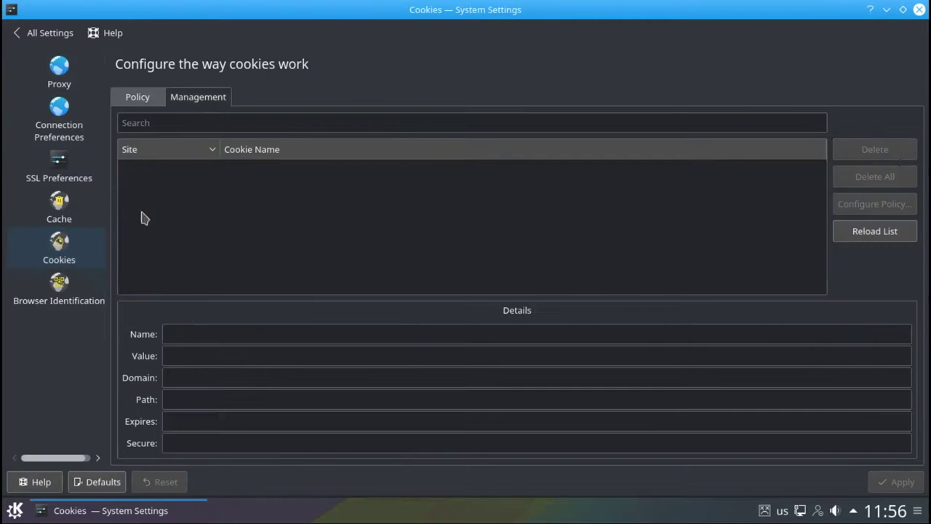
click(64, 288)
click(41, 33)
View the Windows Shares settings under Connectivity and the Bluetooth settings, and return to all settings
click(105, 354)
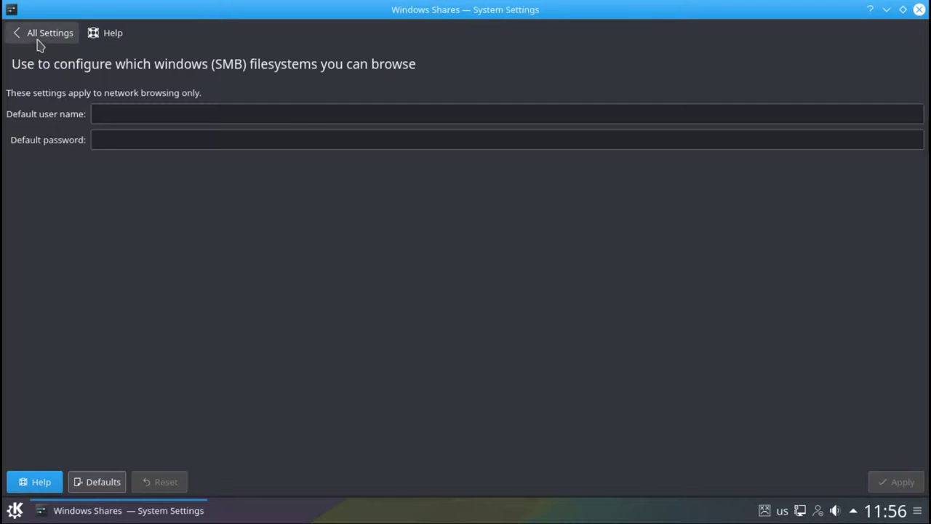
click(14, 37)
click(170, 356)
click(32, 145)
click(26, 38)
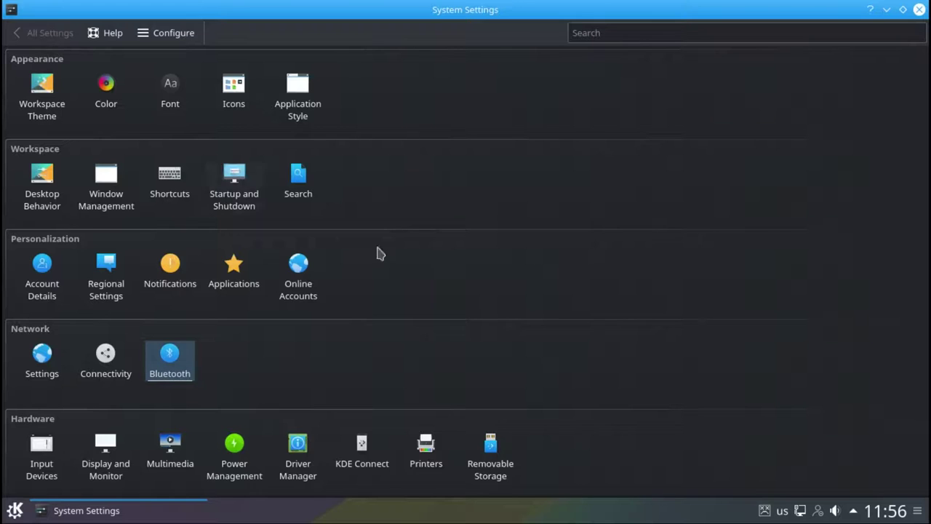
Look through the Keyboard and Mouse settings of Input Devices
click(41, 451)
click(171, 95)
click(41, 109)
click(197, 101)
View the Joystick settings and the Touchpad's Scrolling and Enable/Disable Touchpad options, and return to all settings
click(41, 155)
click(41, 192)
click(165, 131)
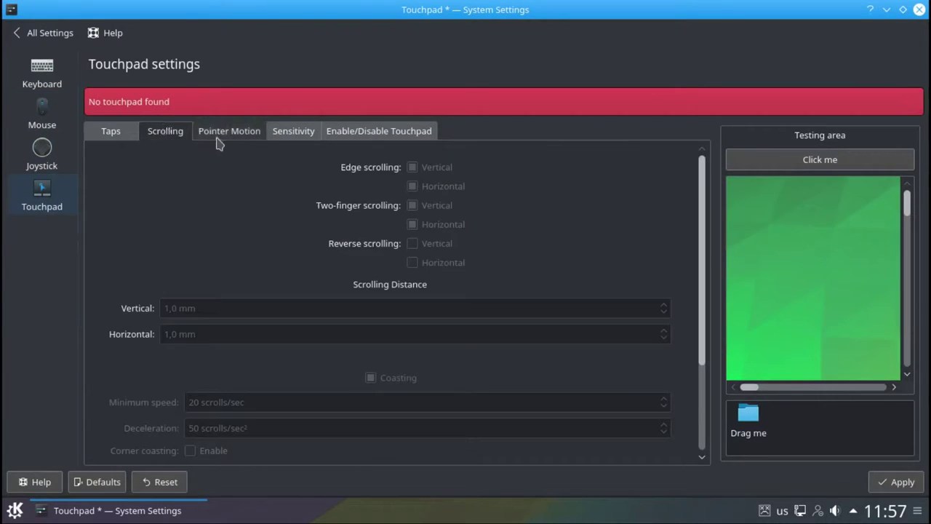
click(378, 131)
click(26, 32)
click(508, 259)
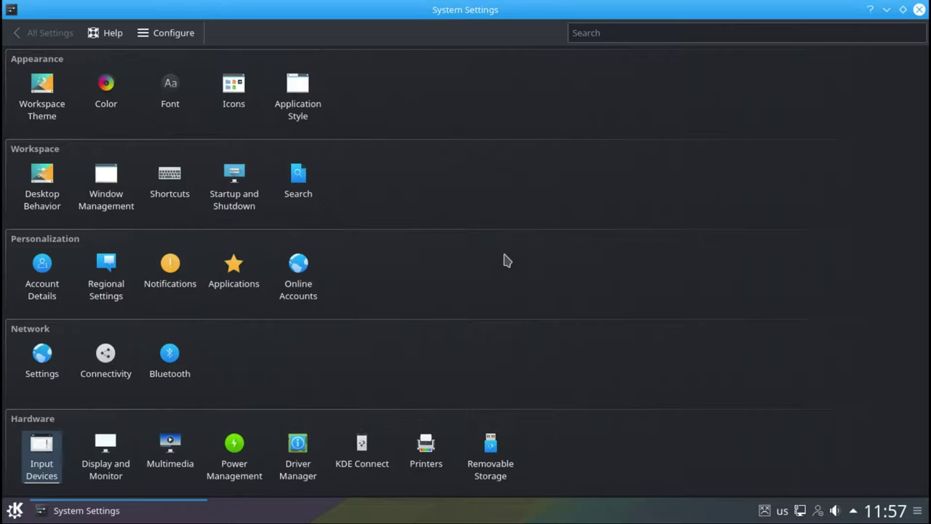
View the Displays, Compositor and Gamma pages of Display and Monitor, and return to all settings
click(93, 454)
click(52, 125)
click(45, 149)
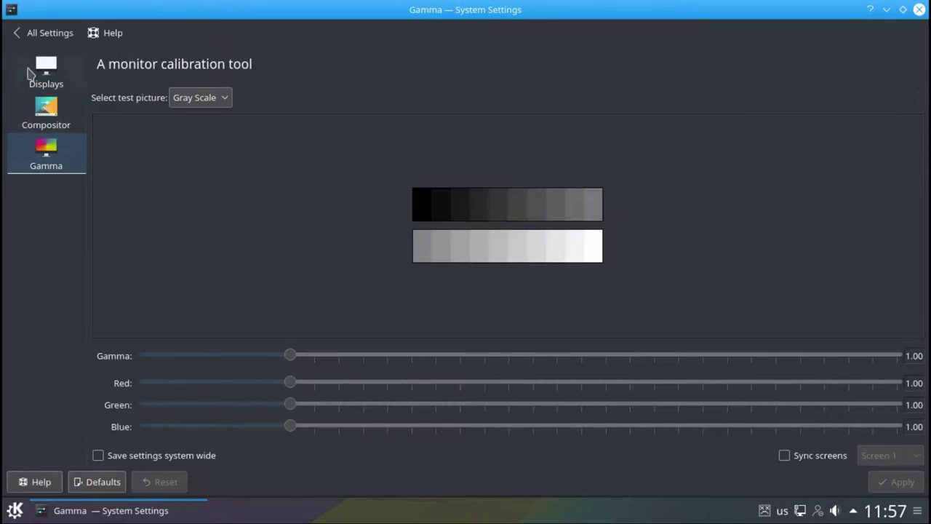
click(27, 32)
View the Audio Volume settings and the Phonon Backend under Multimedia, and return to all settings
click(170, 446)
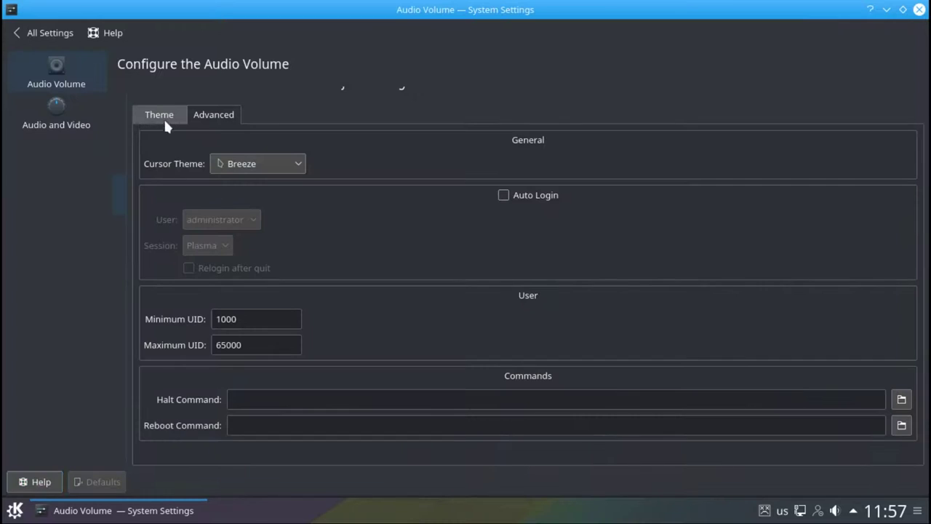
click(61, 111)
click(331, 95)
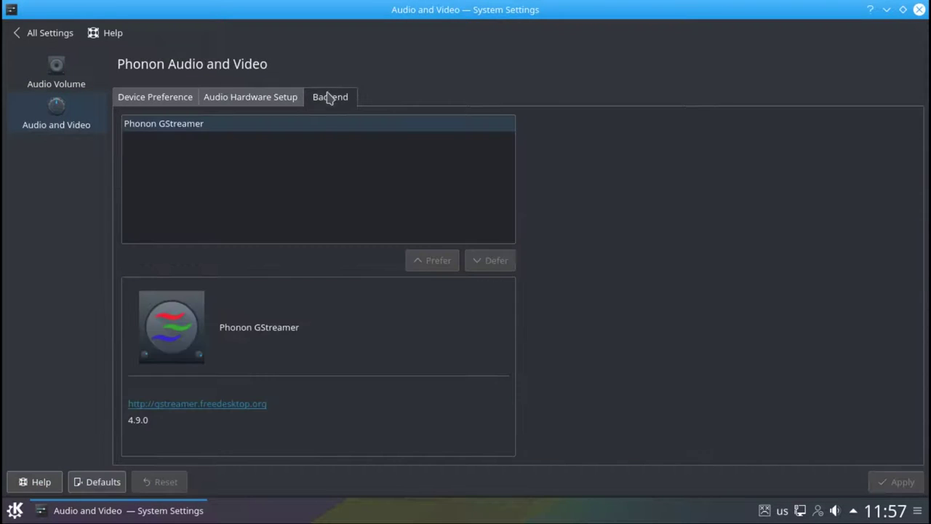
click(41, 33)
View the Energy Saving, Activity Settings and Advanced Settings pages of Power Management, and return to all settings
click(233, 447)
click(266, 95)
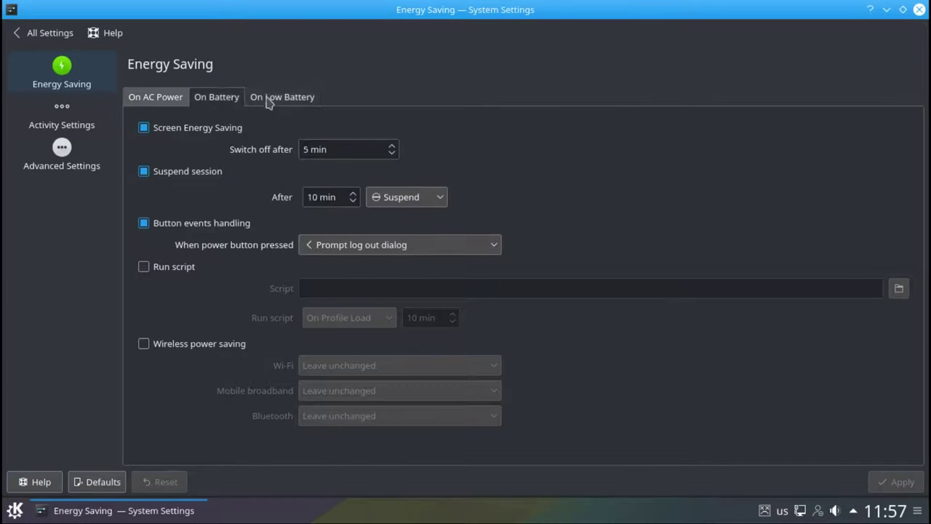
click(62, 120)
click(62, 156)
click(43, 33)
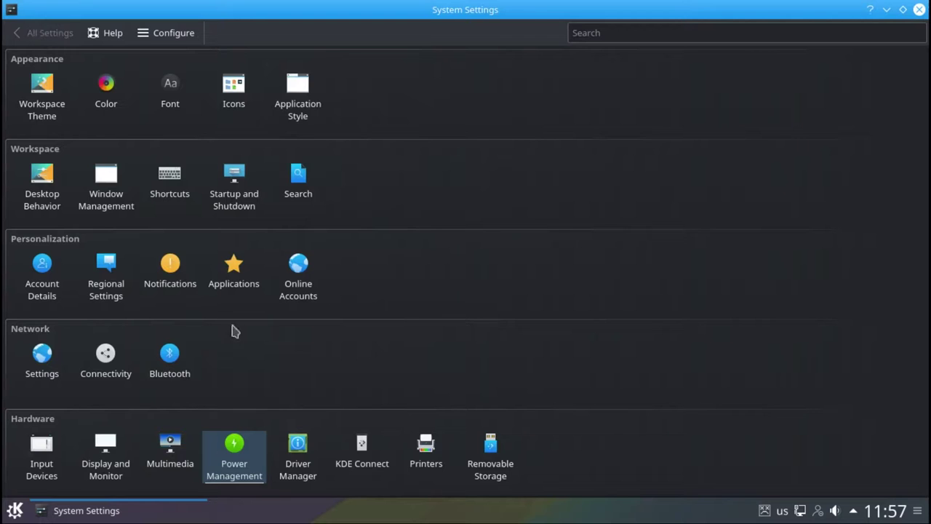
View the Driver Manager and KDE Connect settings and return to all settings
click(288, 449)
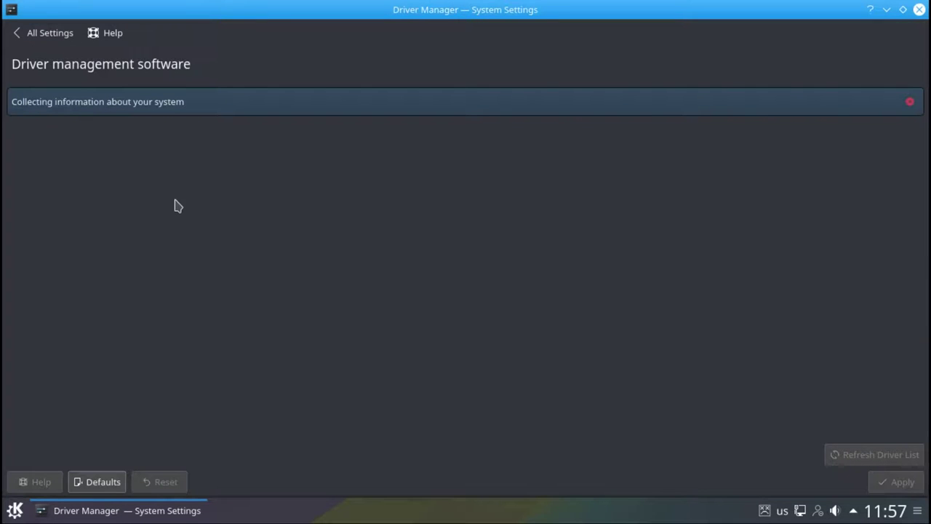
click(33, 35)
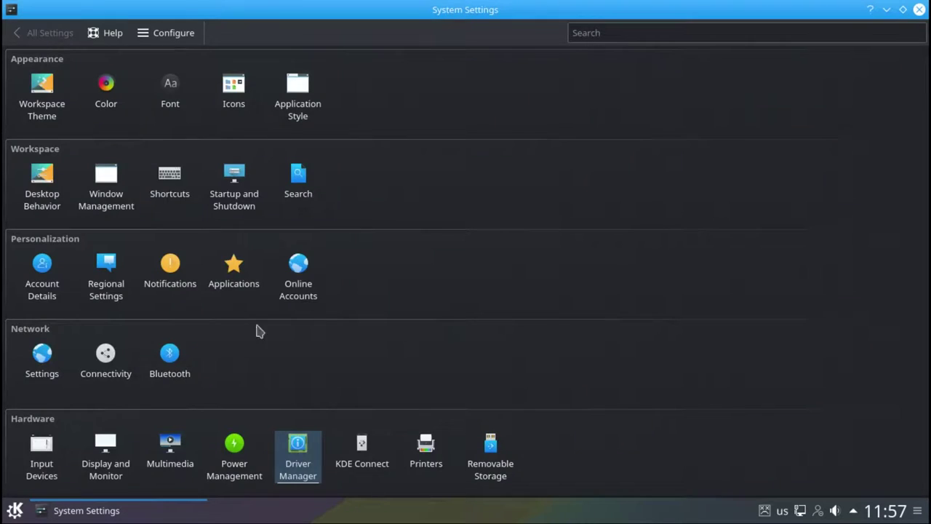
click(362, 447)
click(48, 33)
Start adding a new printer in the Printers settings and continue to the driver selection
click(426, 444)
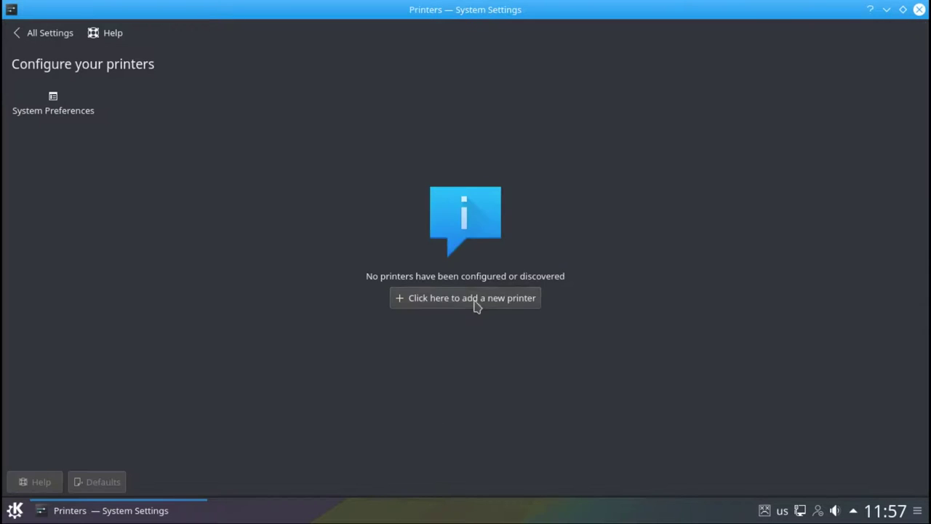
click(476, 306)
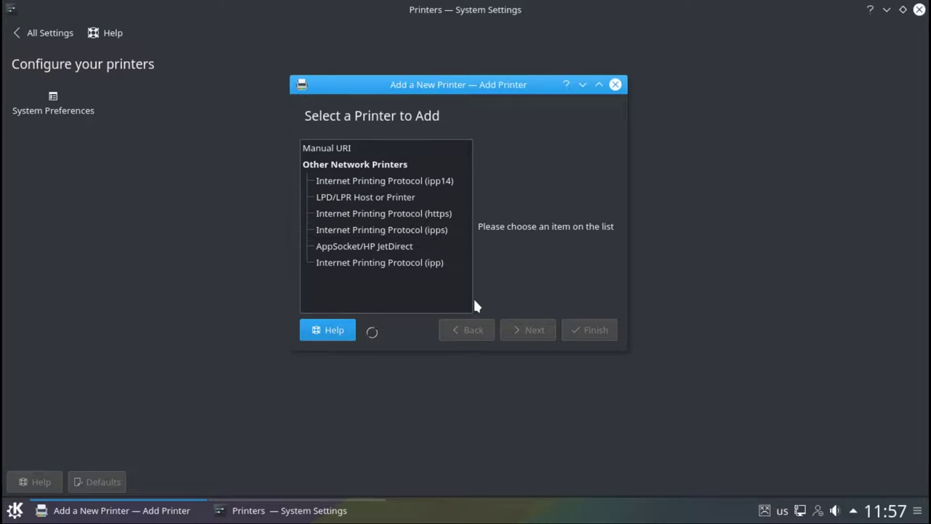
click(444, 295)
click(529, 330)
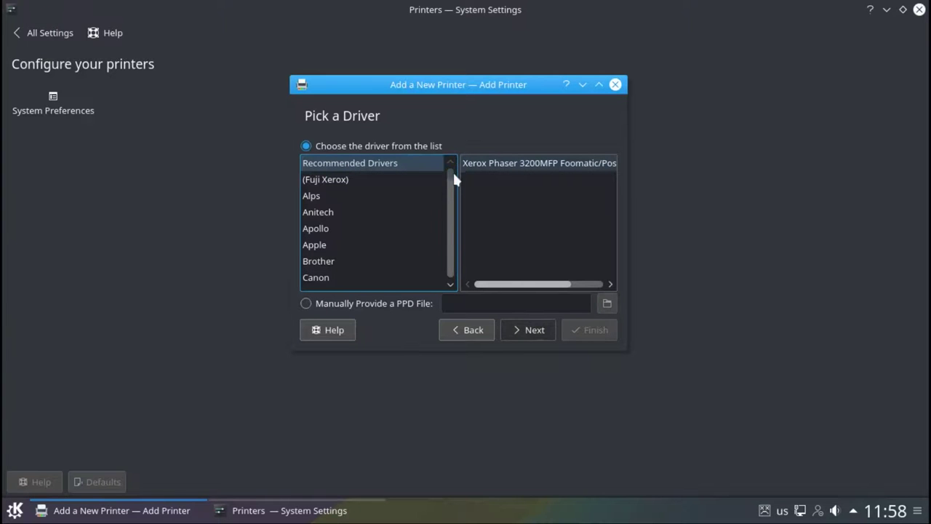
Try to finish adding the printer with a manufacturer and driver chosen from the list, and return to all settings
drag(452, 172, 396, 275)
click(404, 261)
mouse_move(612, 177)
mouse_down()
mouse_move(610, 193)
mouse_move(610, 185)
mouse_up()
scroll(611, 266, down, 2)
click(560, 245)
click(535, 330)
click(578, 337)
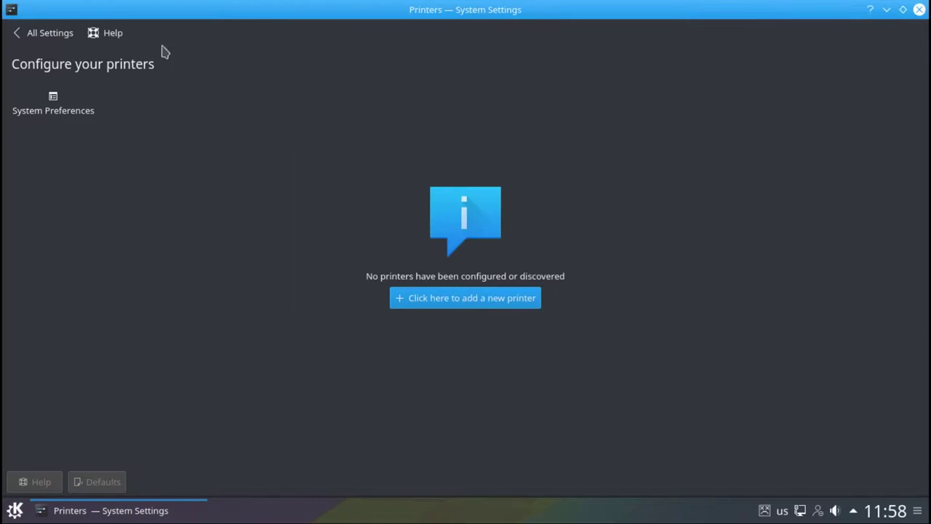
click(40, 33)
View the Device Actions, Digital Camera and Removable Devices pages of Removable Storage, and return to all settings
click(486, 469)
click(79, 125)
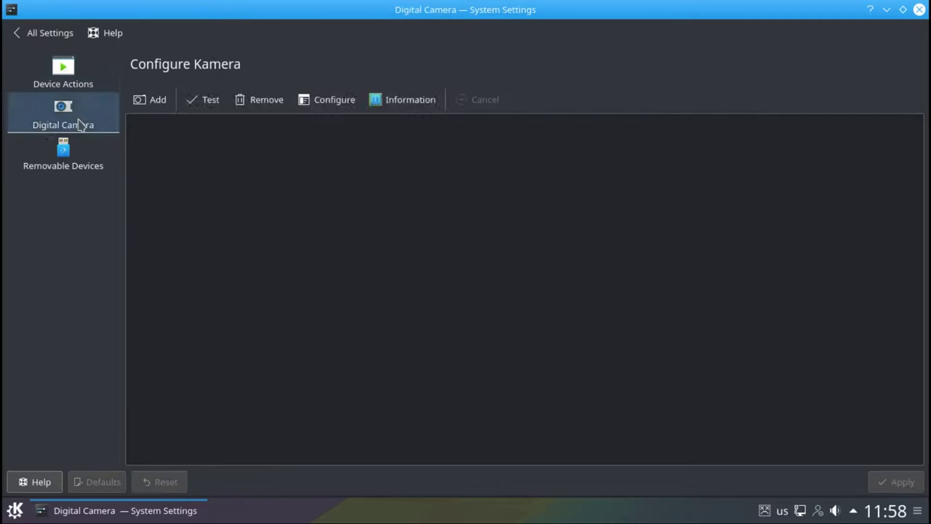
click(87, 151)
click(31, 36)
Switch the System Settings overview from icons to the tree view and close System Settings
click(102, 34)
click(153, 35)
click(435, 229)
click(494, 298)
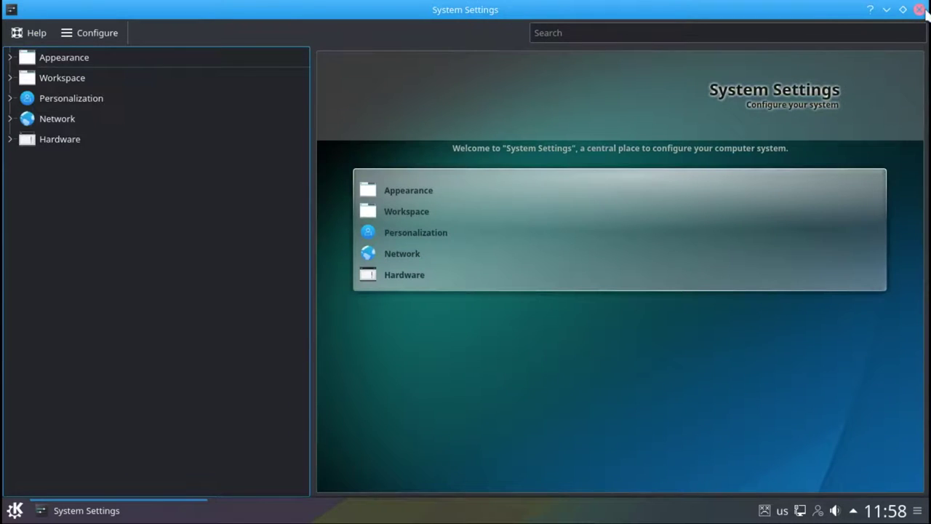
click(920, 10)
Open the Dolphin file manager and view the Network and Root places
click(14, 510)
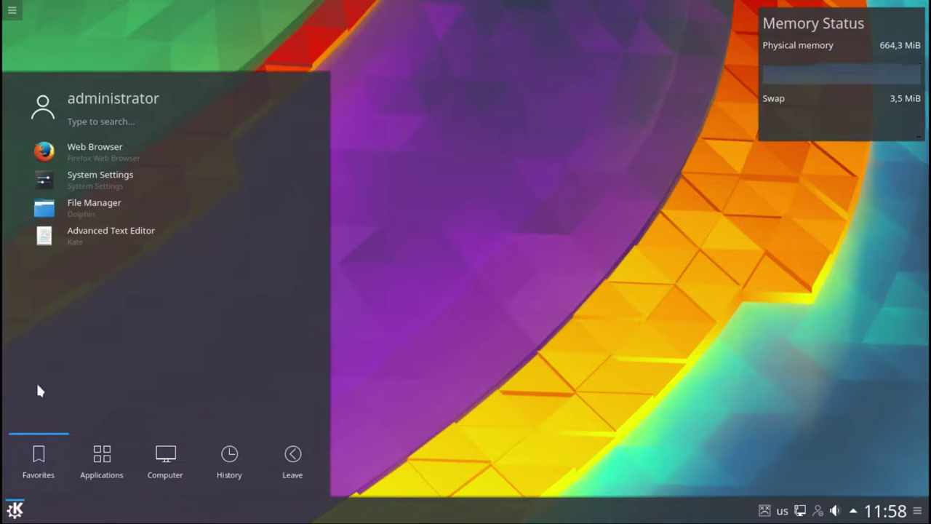
click(67, 216)
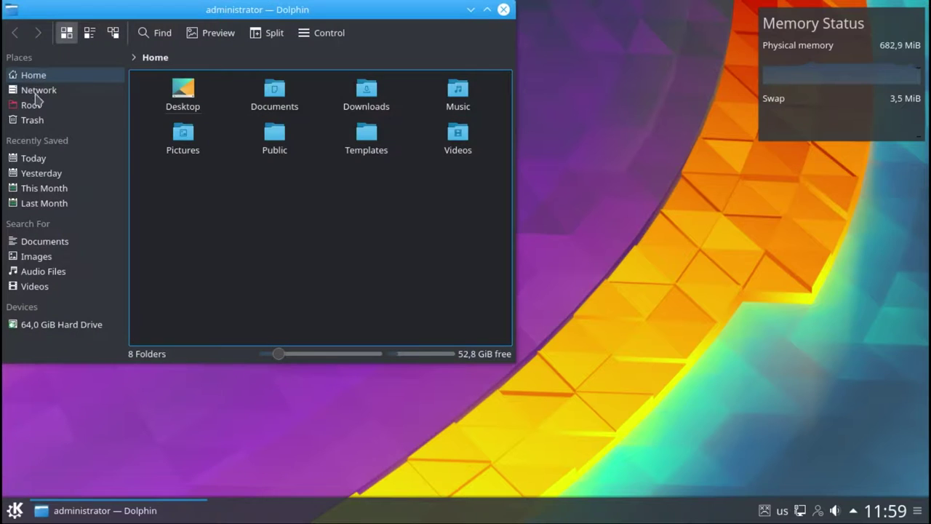
click(36, 90)
click(31, 105)
Browse Dolphin's Recently Saved entries, the Documents and Videos searches, and the 64,0 GiB Hard Drive
click(33, 158)
click(41, 173)
click(44, 187)
click(42, 203)
click(38, 241)
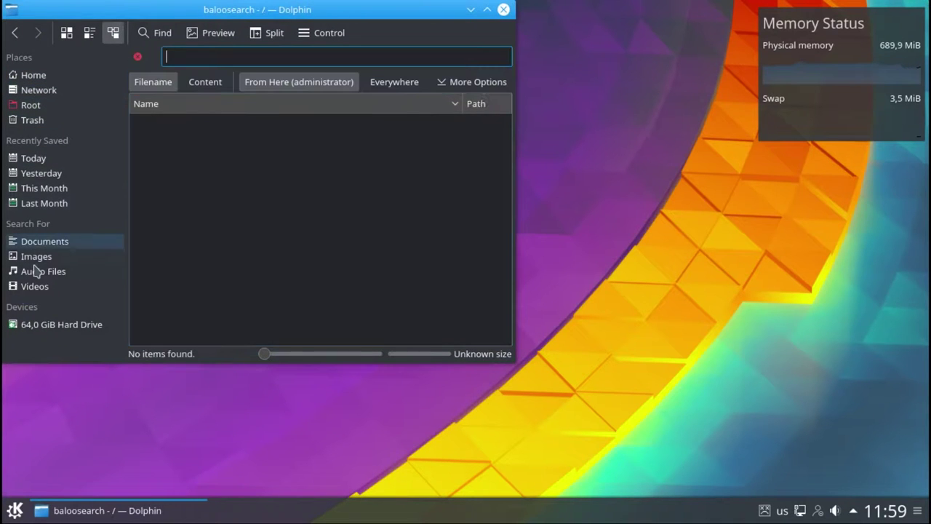
click(34, 287)
click(32, 329)
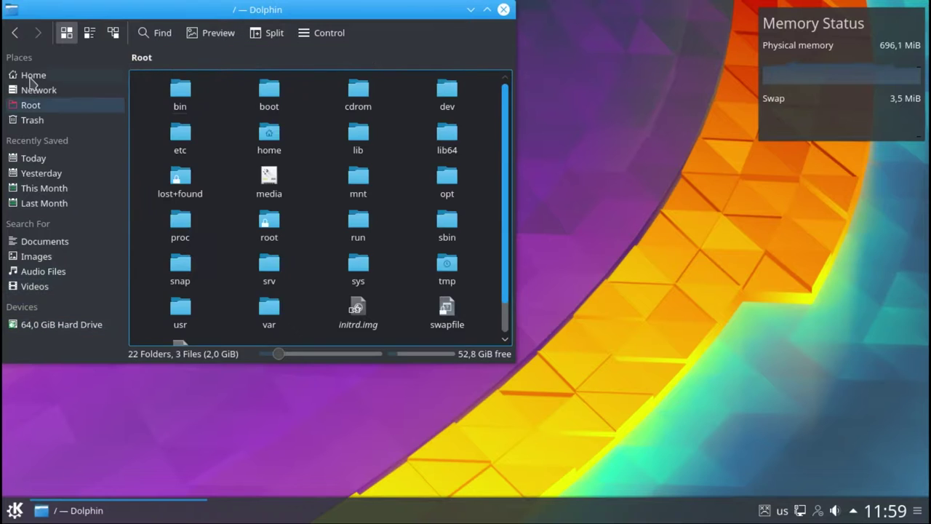
Show the Home folder in the detailed tree view with the search bar, previews and a split view enabled
click(32, 76)
click(90, 35)
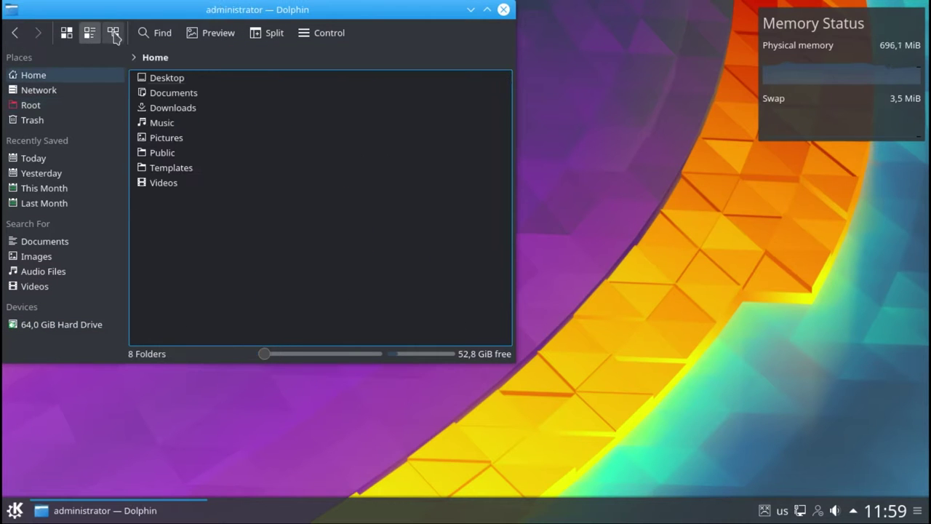
click(113, 34)
click(158, 35)
click(217, 35)
click(269, 37)
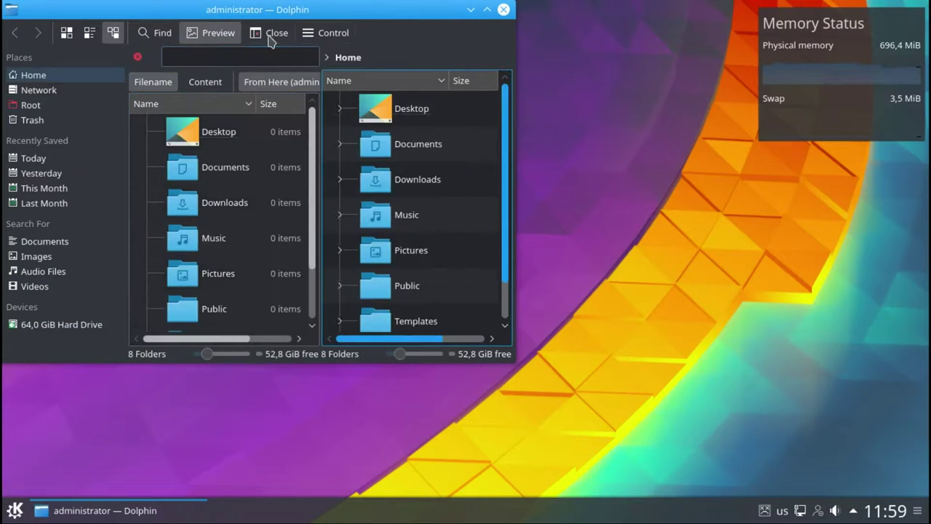
Look through Dolphin's control options and view its About and Version information
click(324, 34)
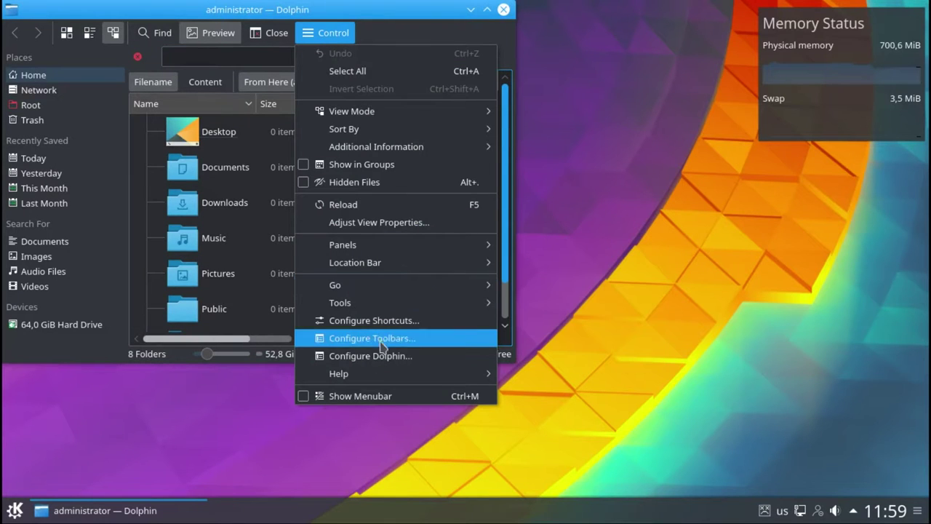
mouse_move(384, 375)
click(574, 483)
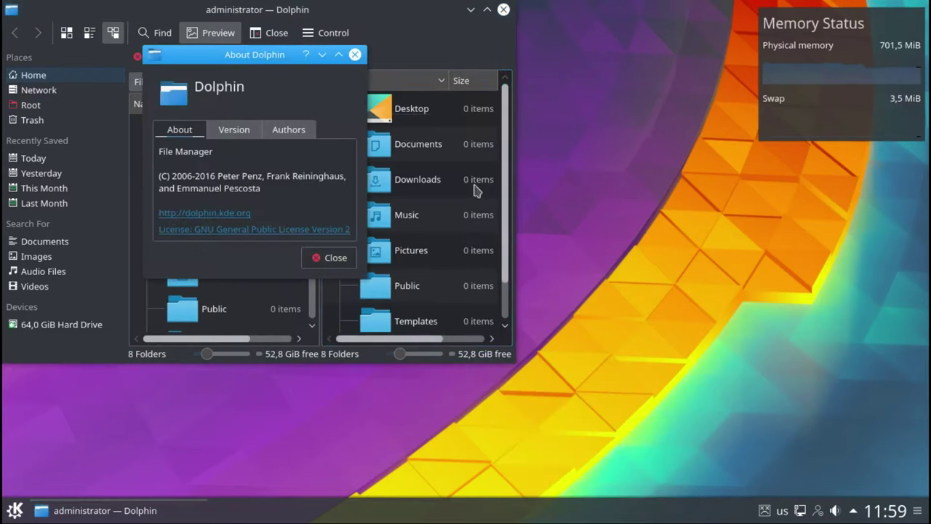
click(244, 130)
click(355, 55)
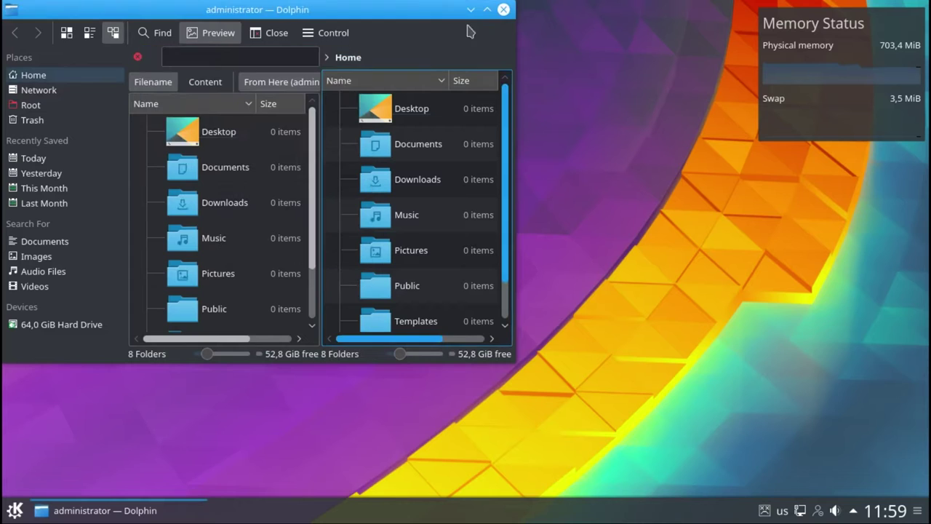
Close Dolphin and open the application launcher
click(503, 10)
click(13, 511)
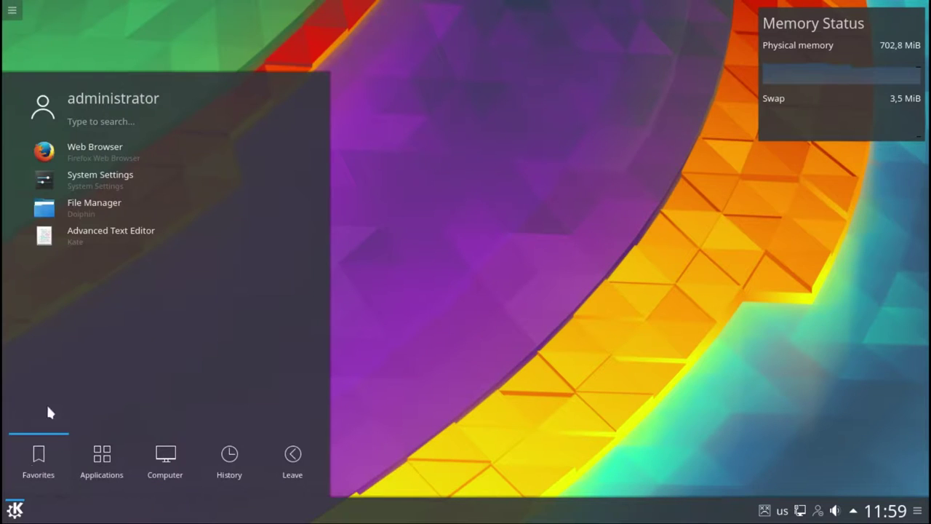
Open and close the Advanced Text Editor, and remove it from the launcher's favorites
click(74, 233)
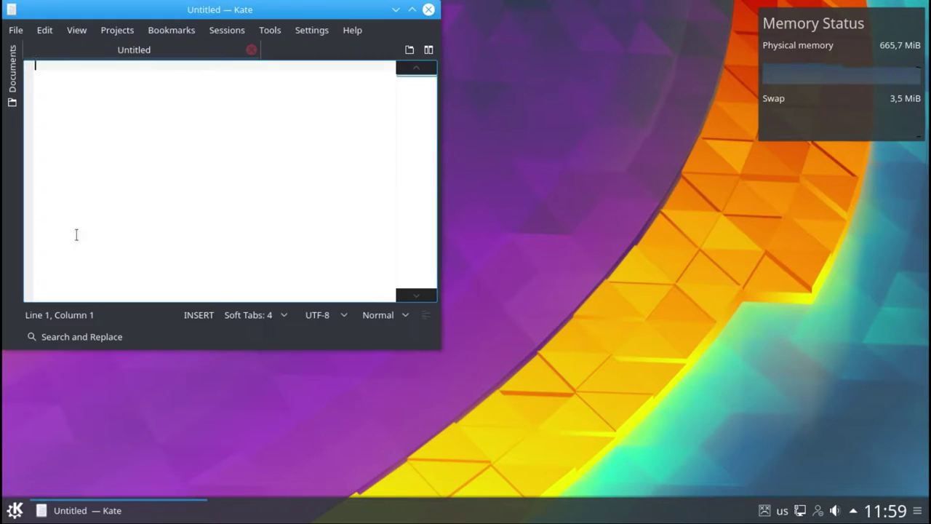
click(429, 10)
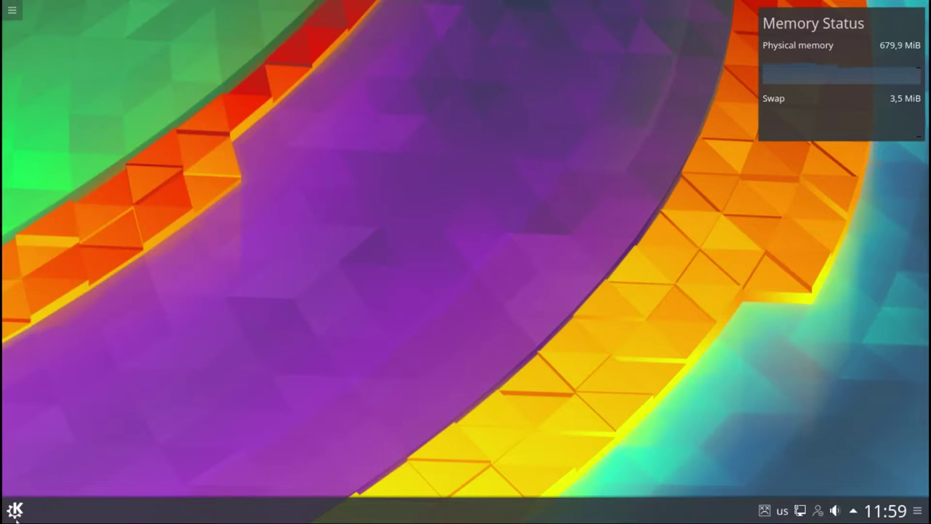
click(15, 513)
right_click(75, 238)
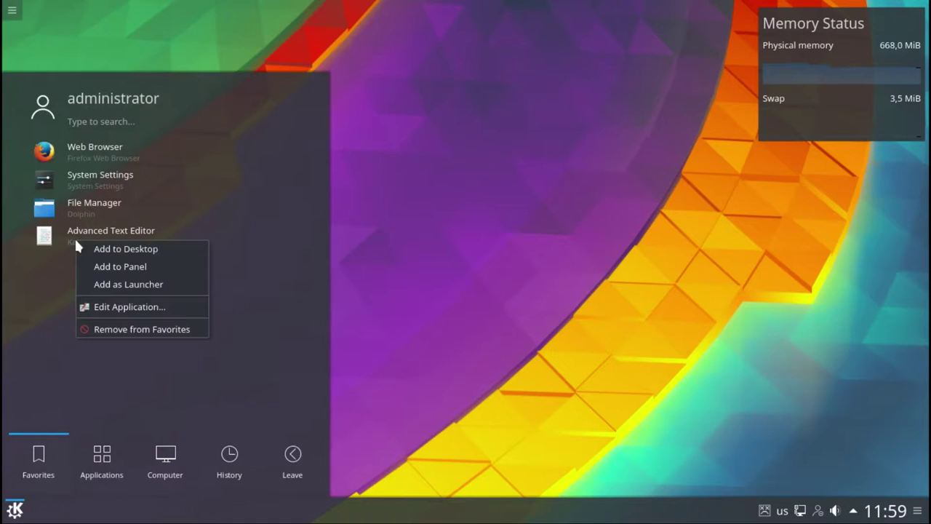
click(116, 331)
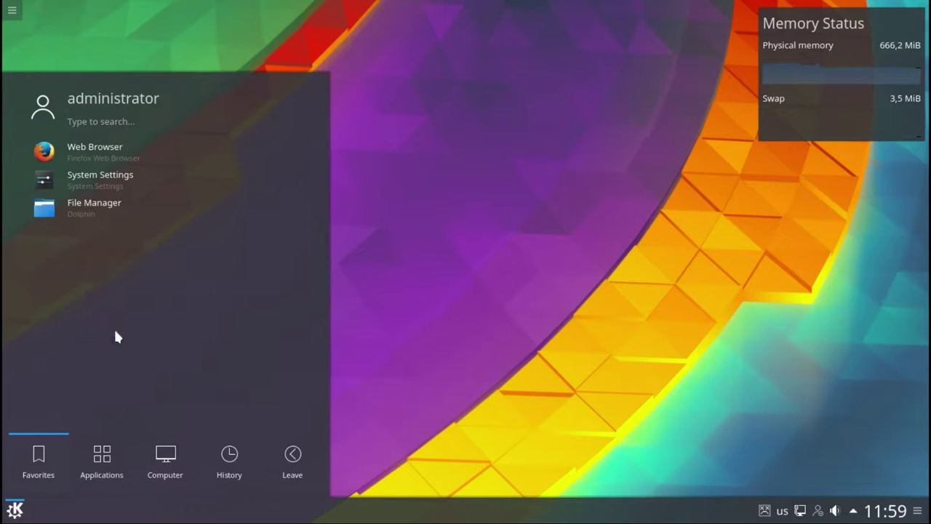
Add the Web Browser favorite to the desktop
right_click(76, 147)
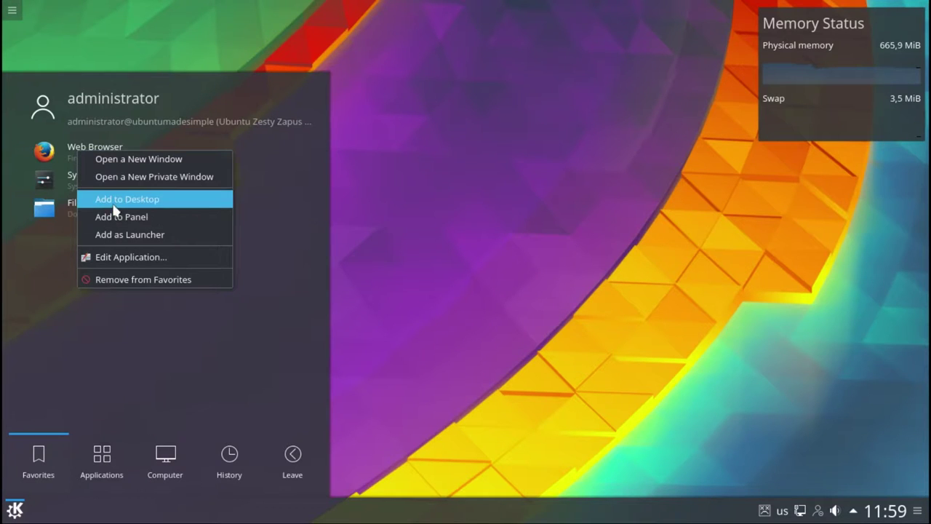
click(109, 199)
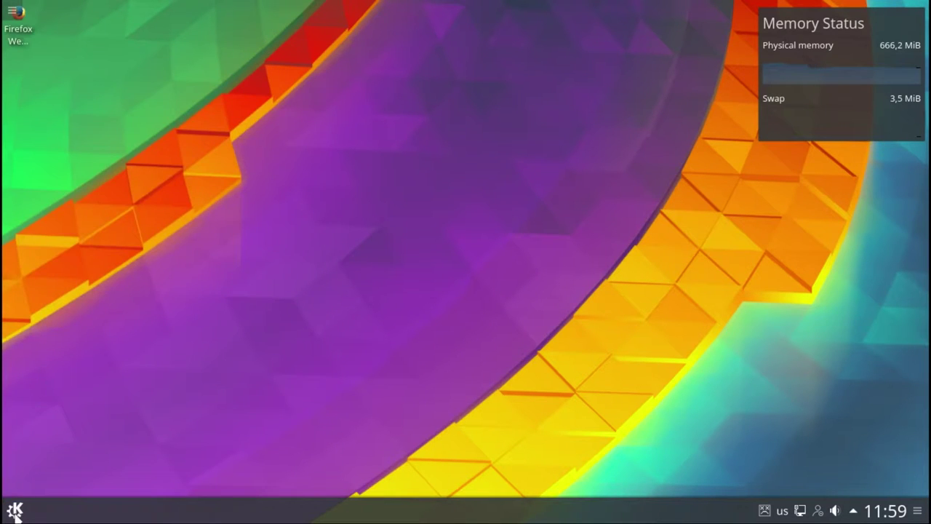
Look through the Education and Graphics categories of the installed applications
click(14, 510)
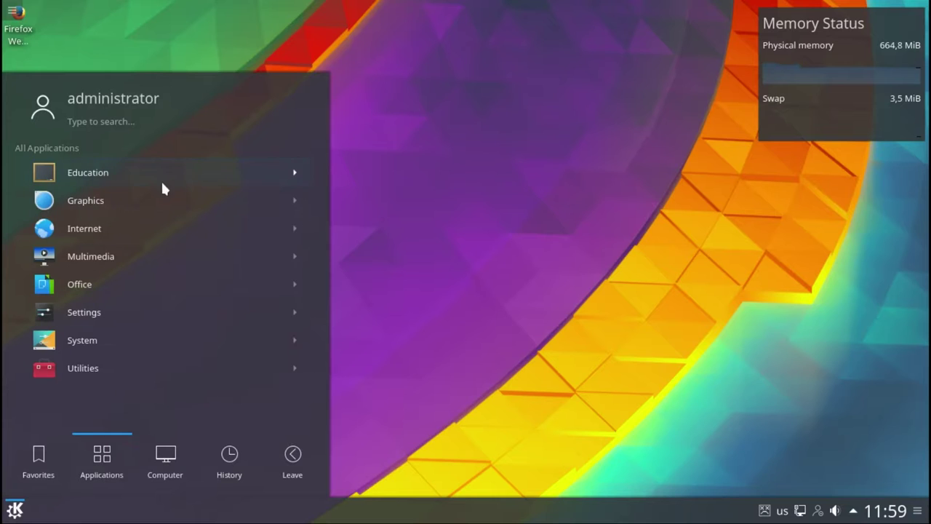
click(161, 182)
click(100, 172)
click(124, 152)
click(114, 200)
click(58, 147)
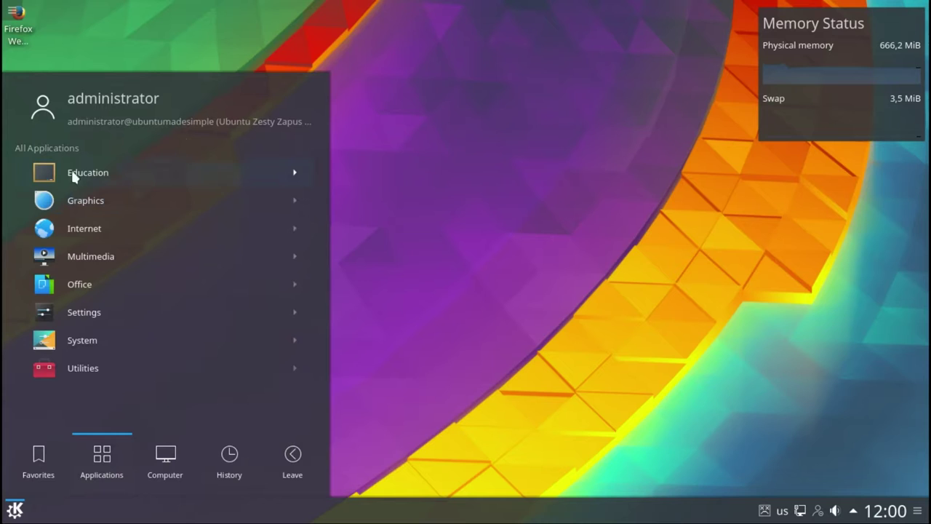
Add the Drawing Program from the Graphics category to the taskbar as a launcher
click(72, 196)
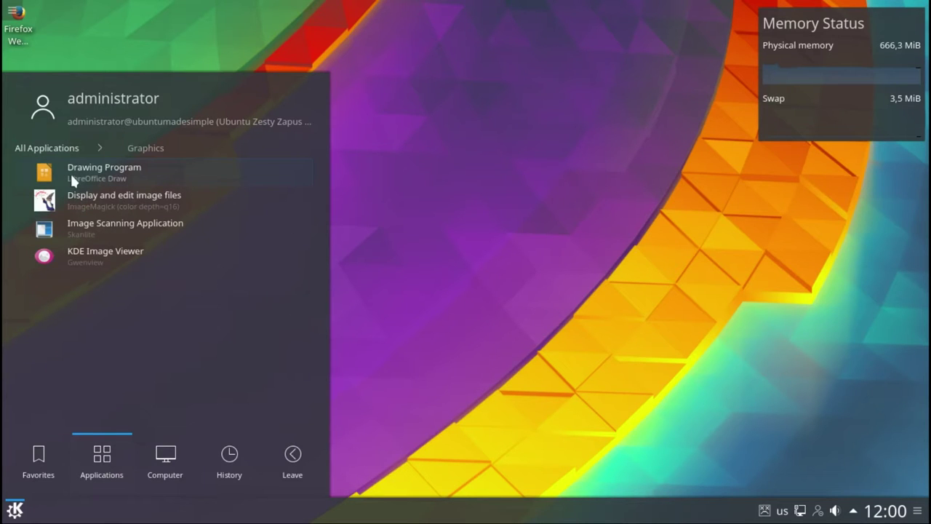
right_click(69, 172)
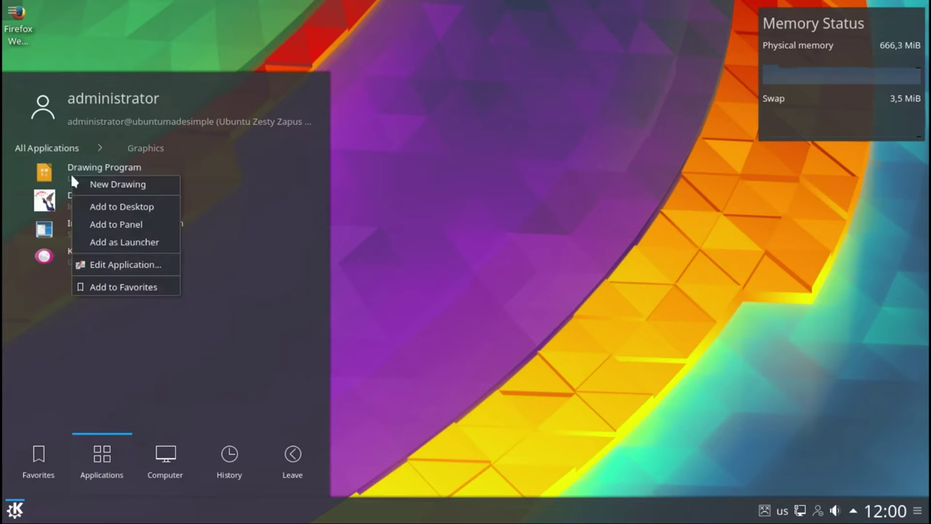
click(124, 242)
Browse the Internet, Multimedia and Office application categories to see which programs they include
click(16, 510)
click(98, 462)
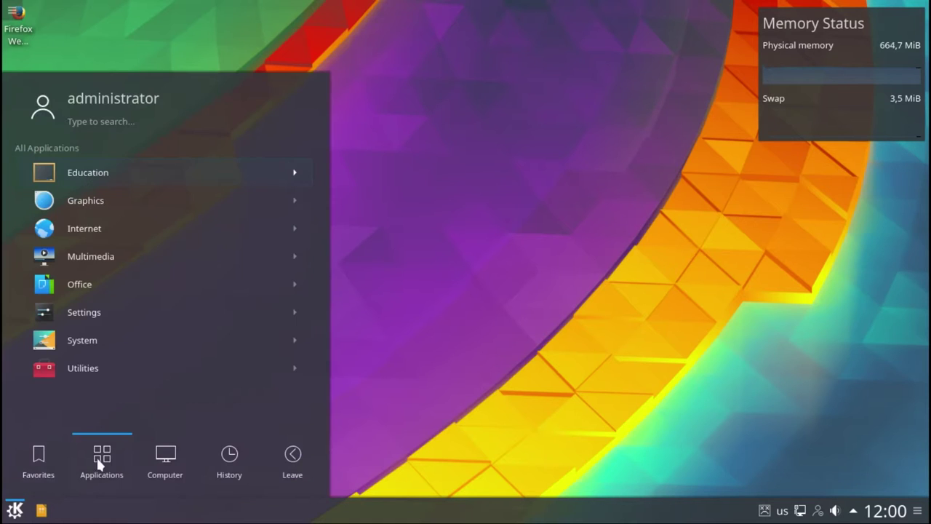
click(93, 229)
scroll(320, 306, down, 4)
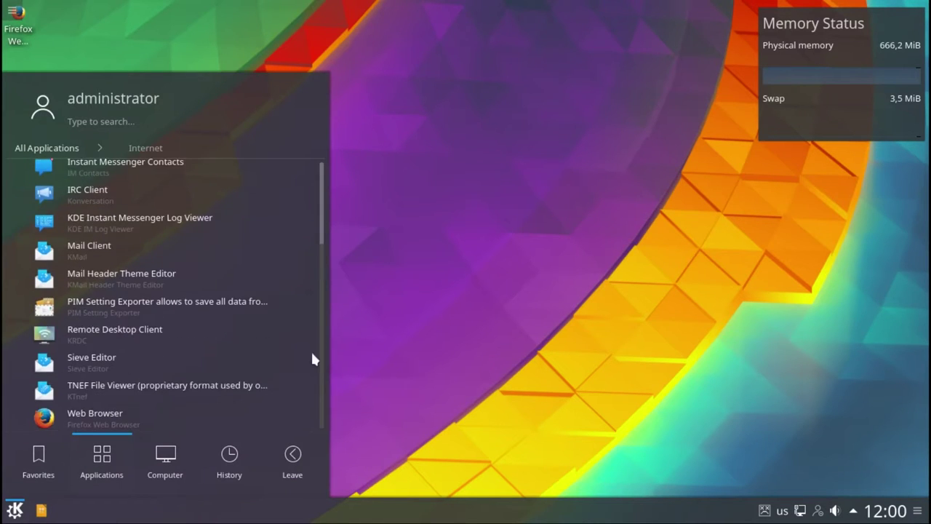
click(48, 142)
click(78, 259)
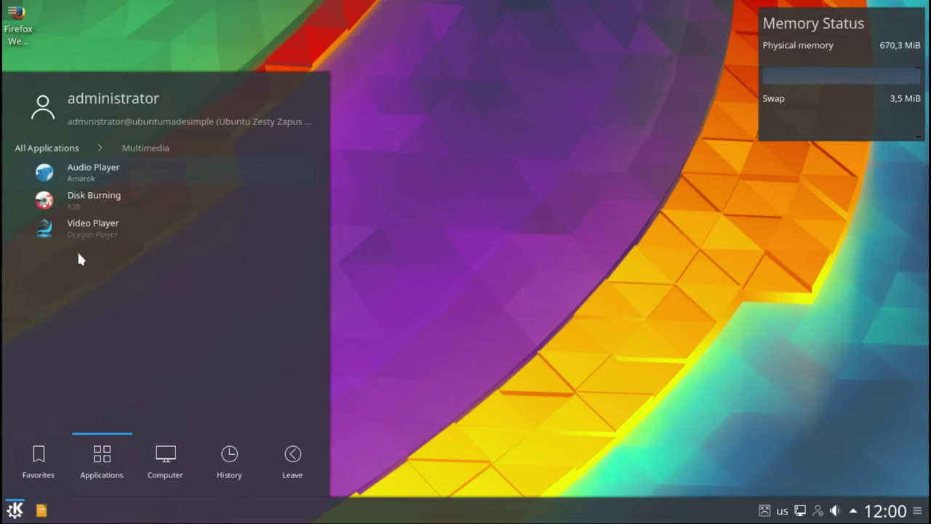
click(46, 148)
click(71, 285)
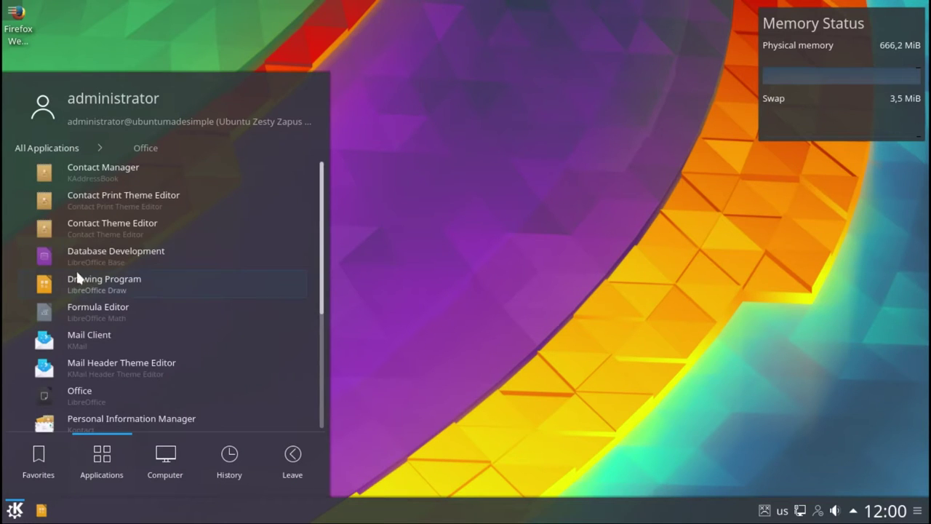
scroll(313, 306, down, 3)
scroll(307, 341, down, 1)
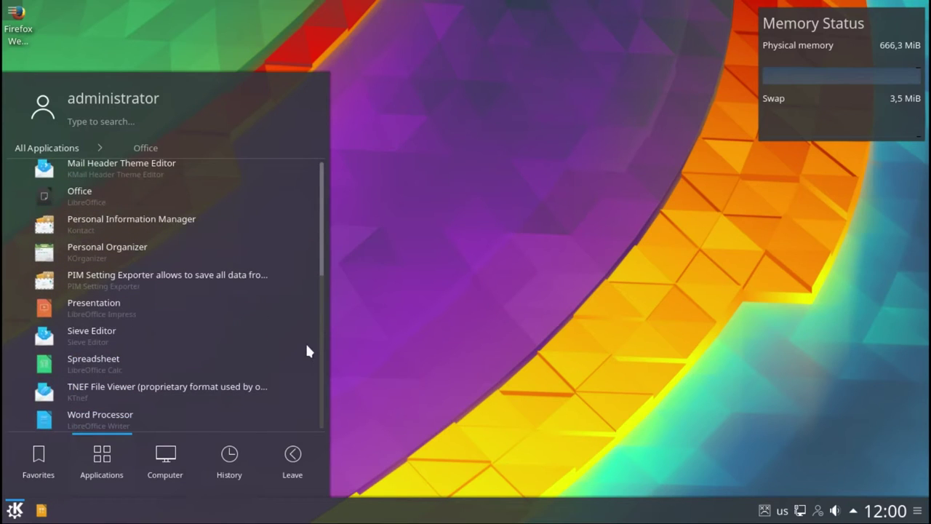
click(71, 147)
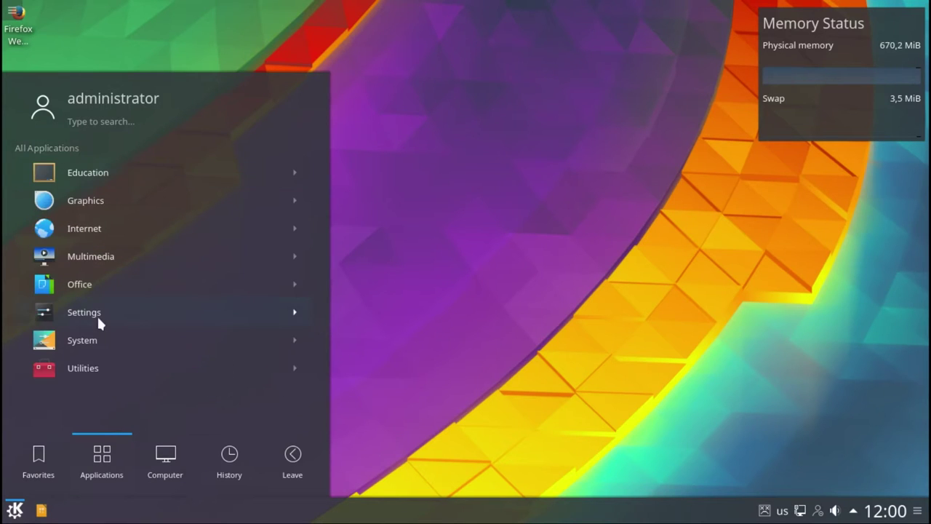
Look through the Settings, System and Utilities application categories
click(97, 313)
click(55, 150)
click(80, 342)
click(44, 150)
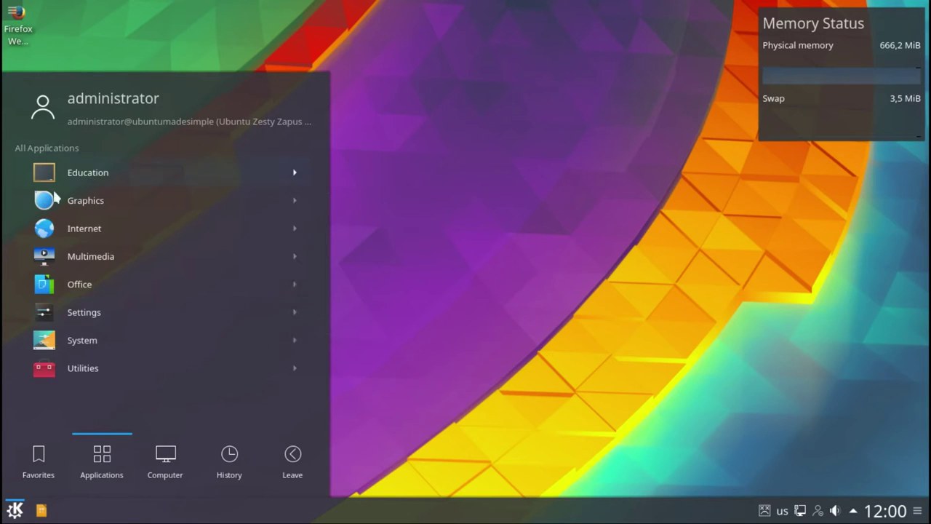
click(77, 366)
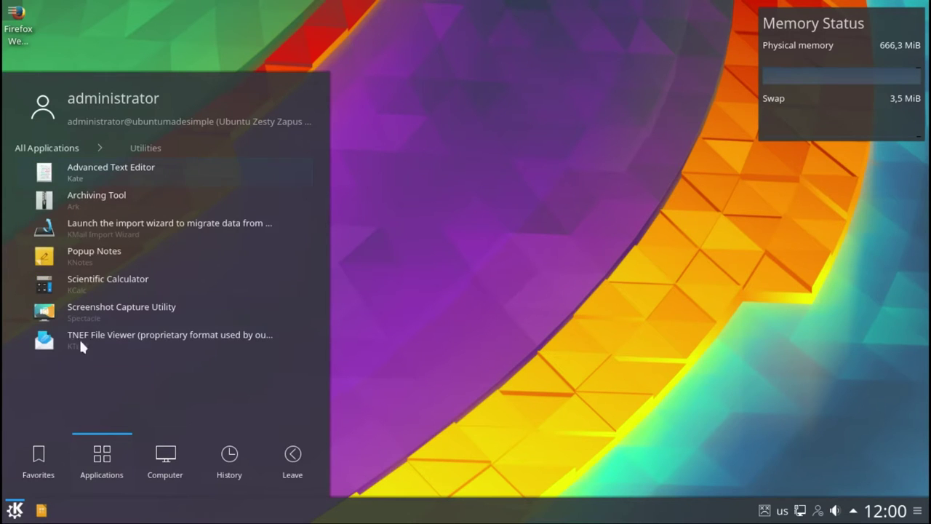
click(92, 144)
Search the application launcher for "inf" and open Info Center
click(112, 119)
text(in)
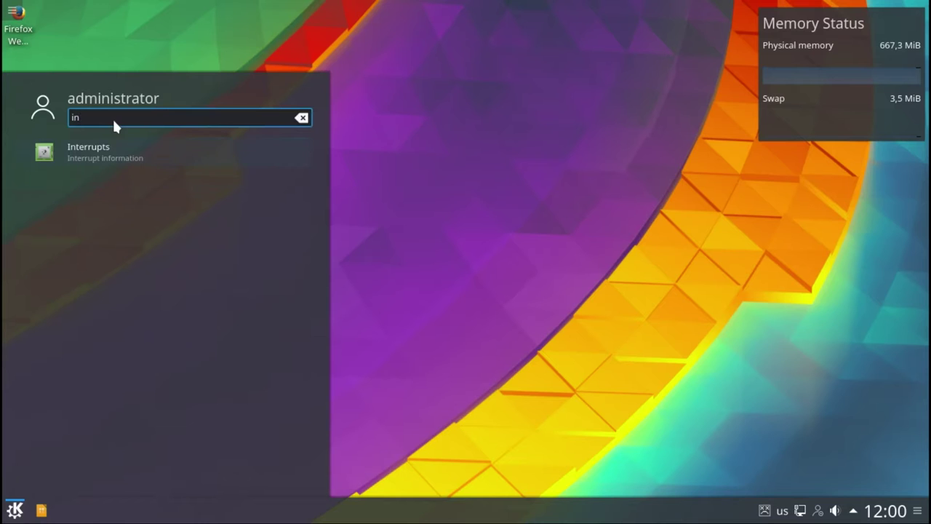
text(f)
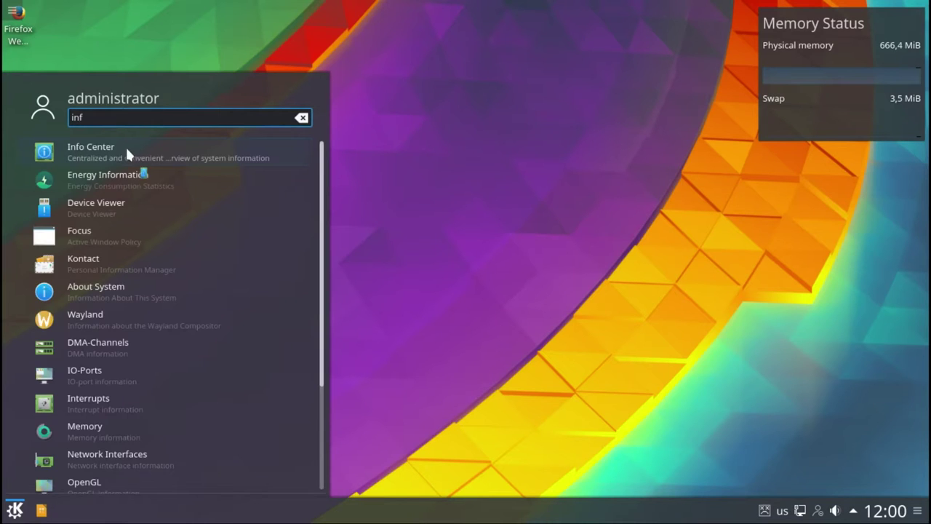
click(127, 152)
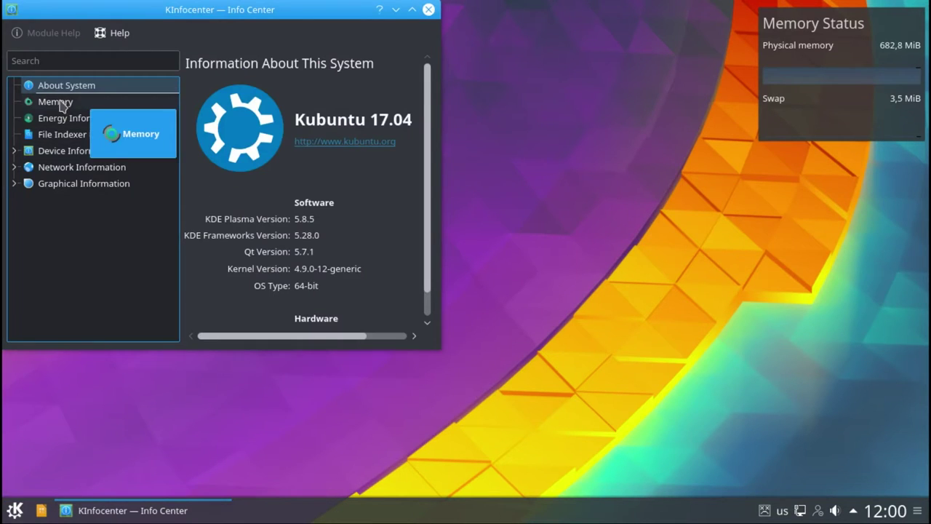
View the Memory and File Indexer Monitor information, and return to About System
click(62, 101)
click(79, 134)
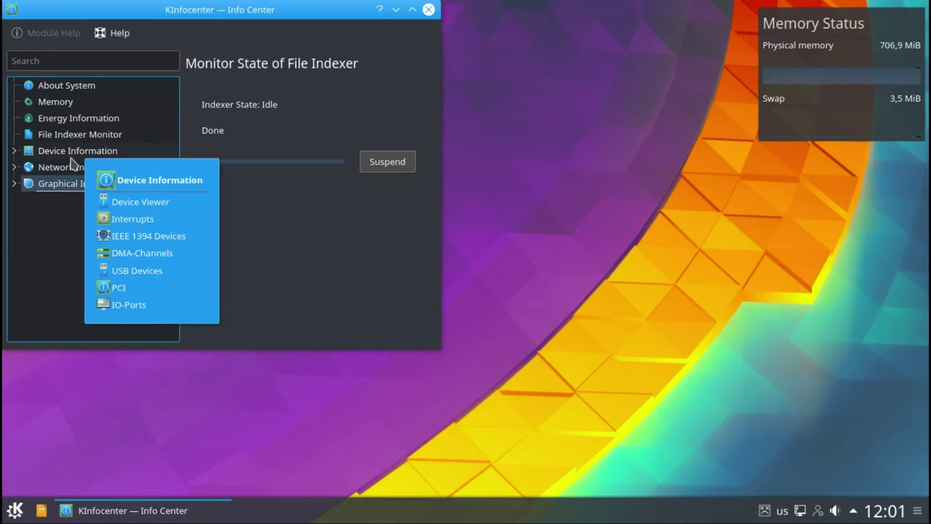
click(59, 88)
Search the launcher for "sys", open KSysGuard and show its System Load graphs
click(7, 513)
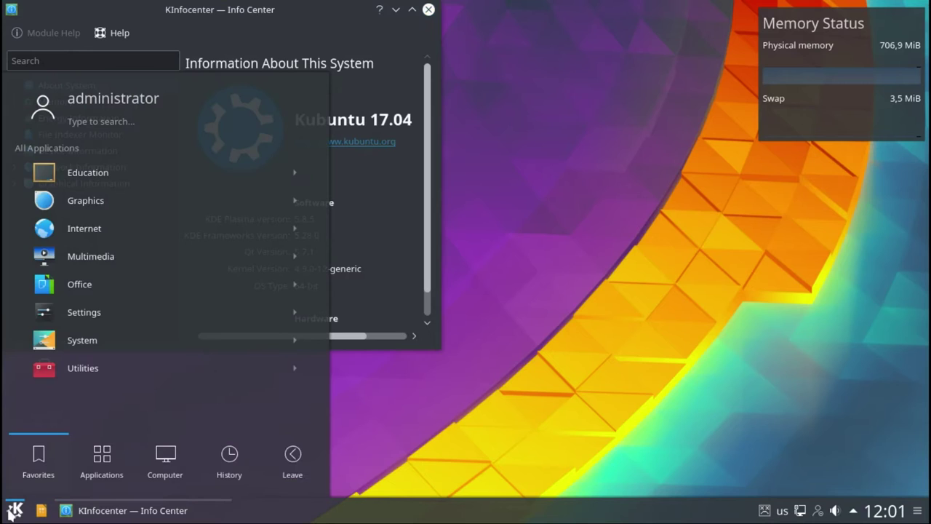
text(sys)
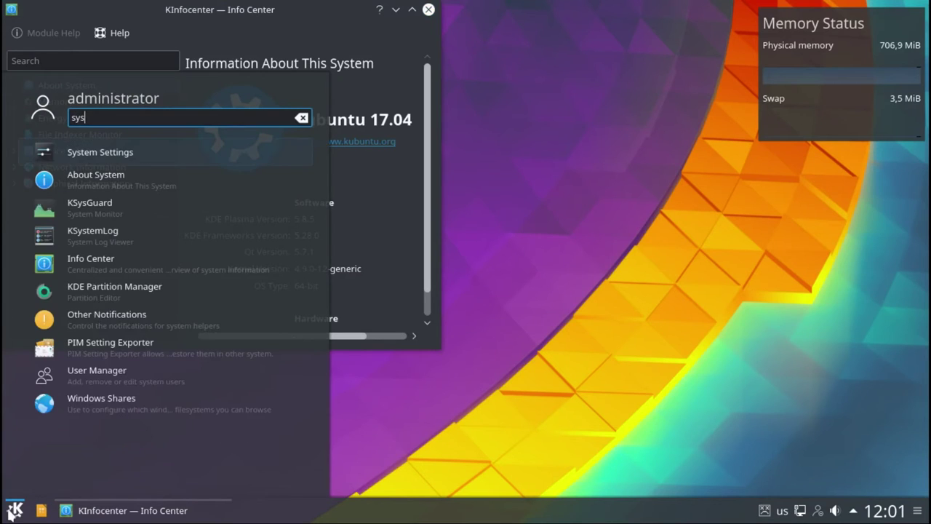
click(86, 213)
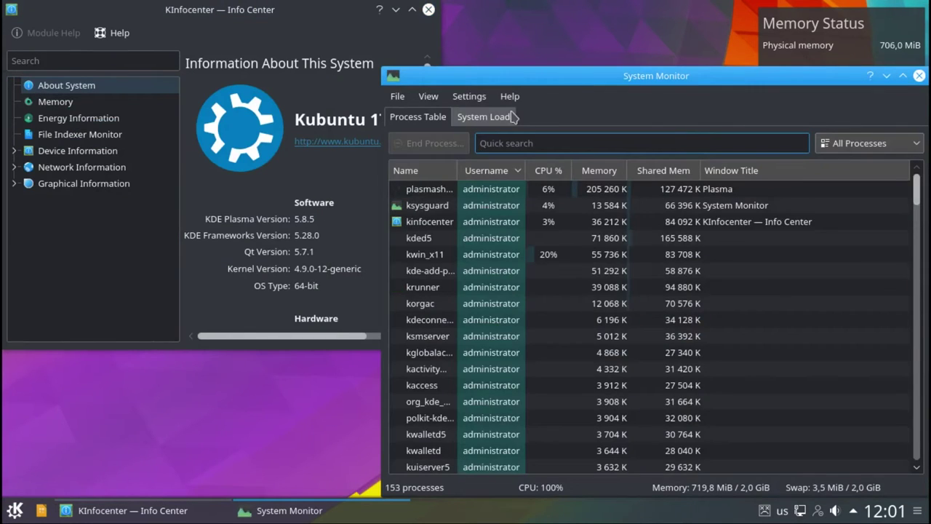
click(485, 117)
Tile the System Monitor window to the right half of the screen and close Info Center
drag(535, 76, 930, 38)
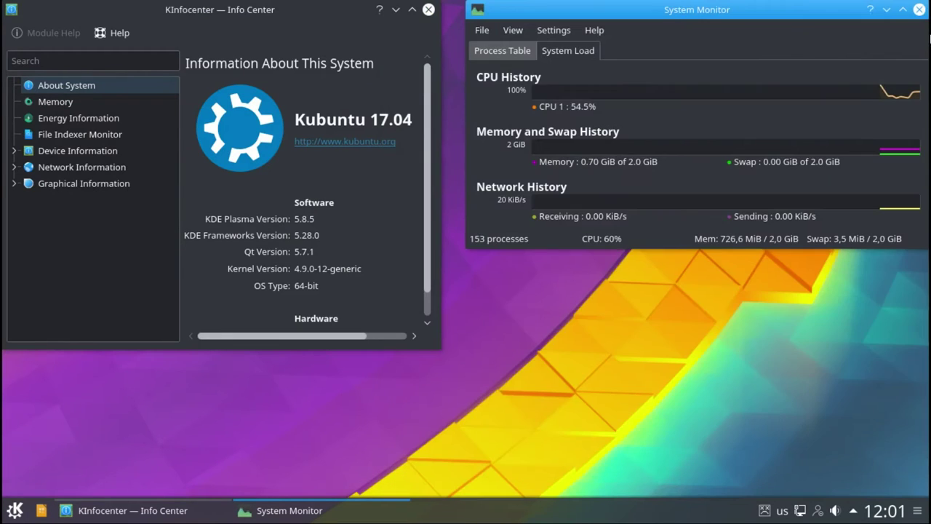
drag(783, 25, 930, 215)
click(428, 9)
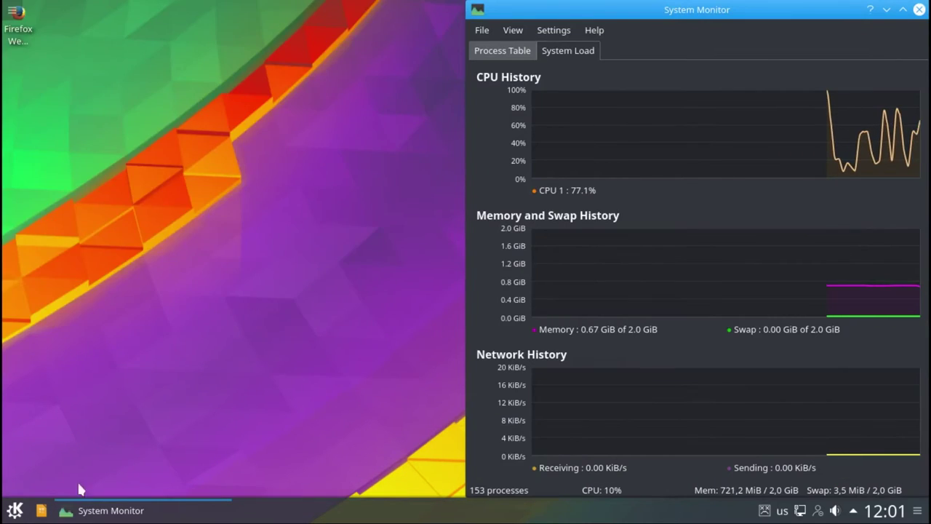
View the Computer places and the History of recently used applications in the launcher
click(10, 511)
click(165, 458)
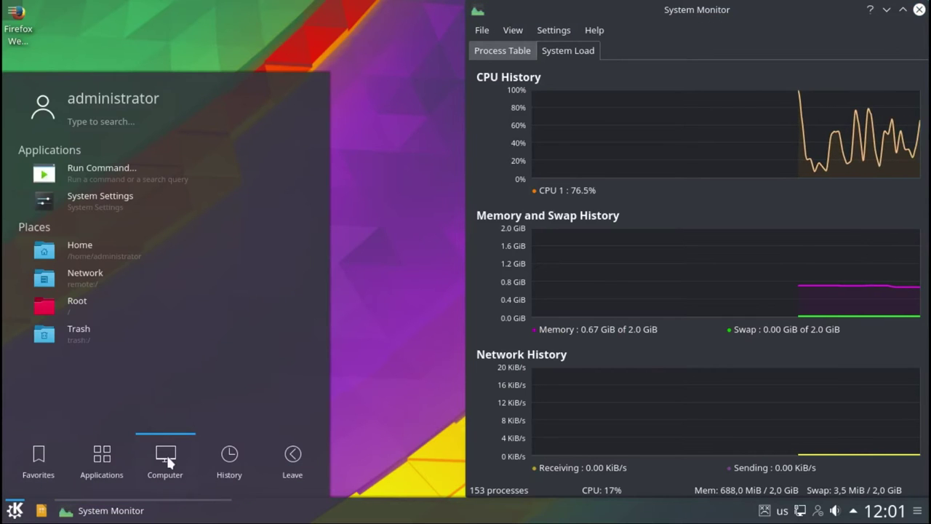
click(229, 459)
Start LibreOffice Draw from its taskbar launcher, view its version information and close it
click(42, 510)
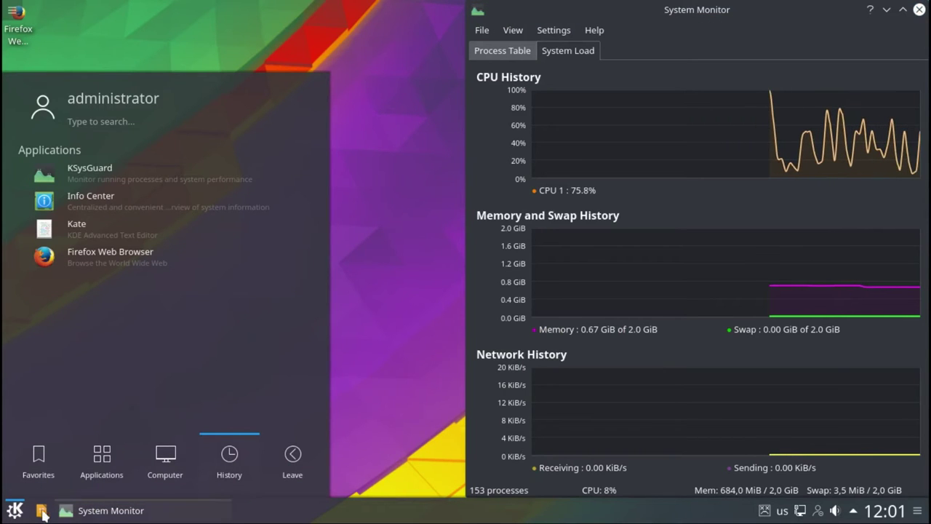
mouse_move(41, 514)
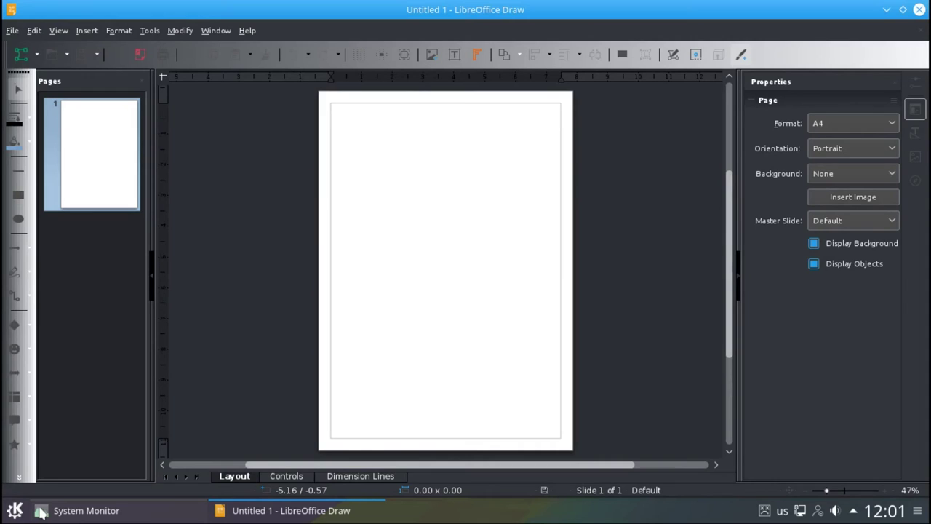
click(249, 30)
click(265, 127)
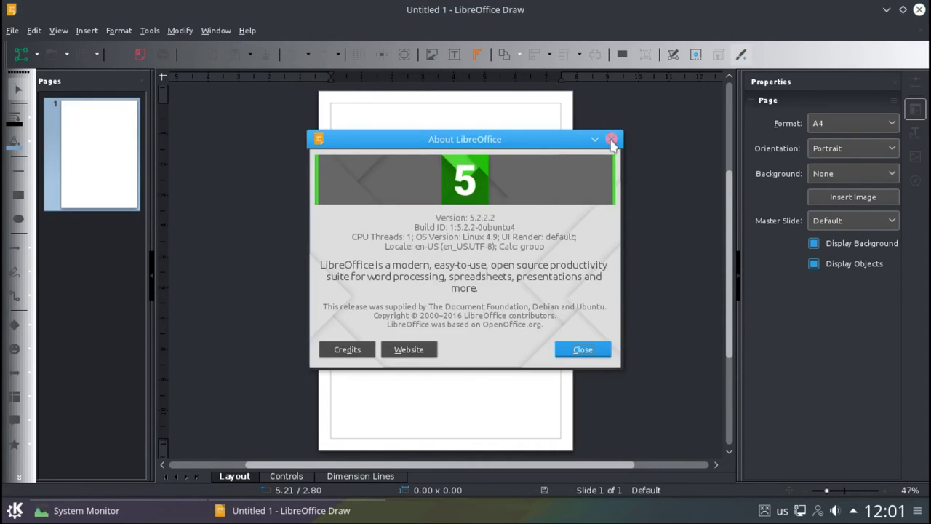
click(611, 139)
click(919, 9)
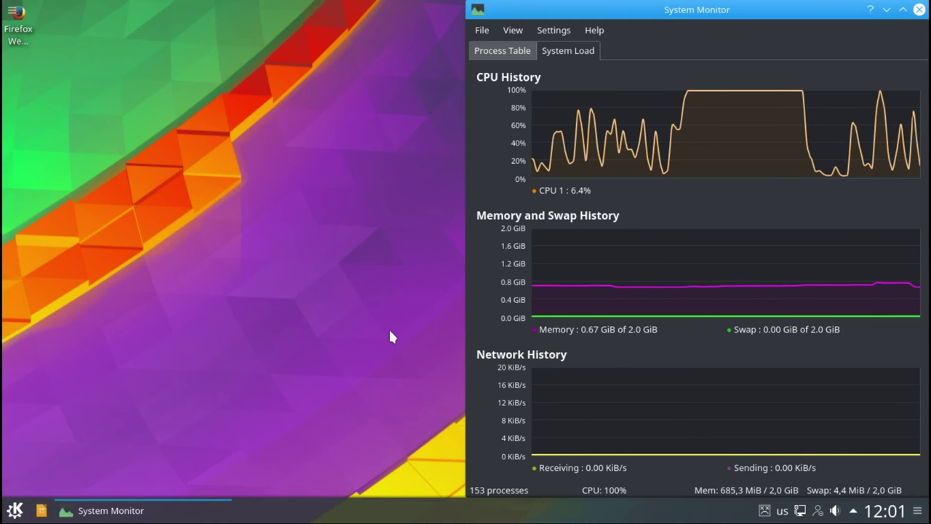
Show the launcher's Leave options and start shutting down the computer
click(14, 510)
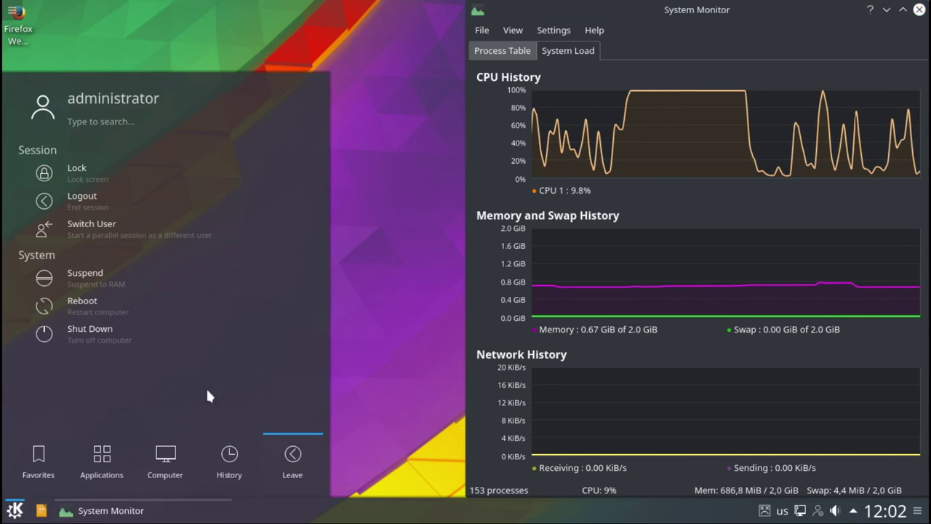
click(148, 334)
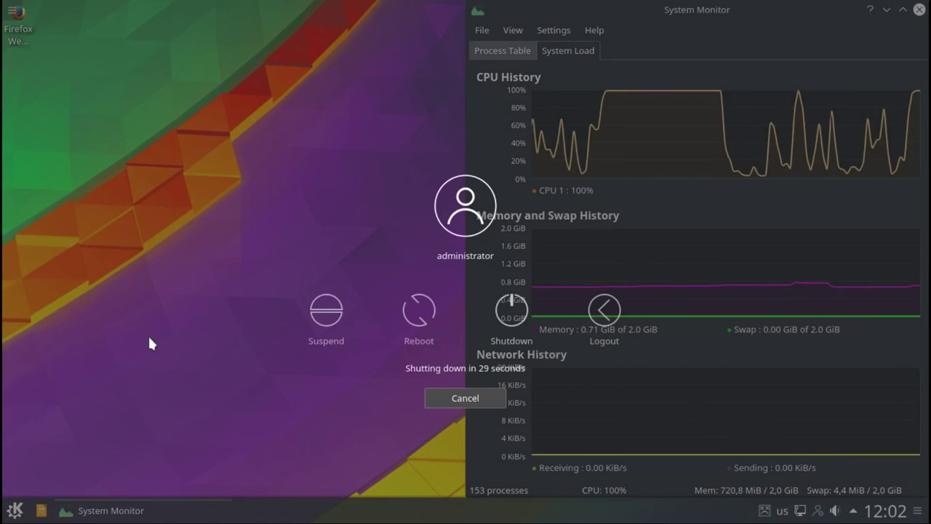